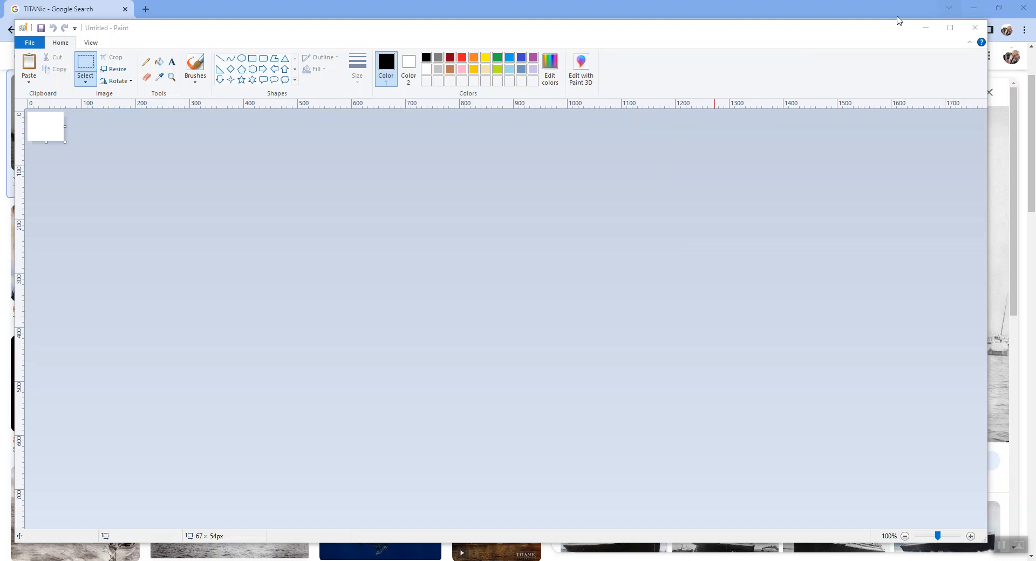
# Copy the large Titanic photo from the Wikipedia result in the browser and paste it into the blank Paint canvas.
pyautogui.click(805, 7)
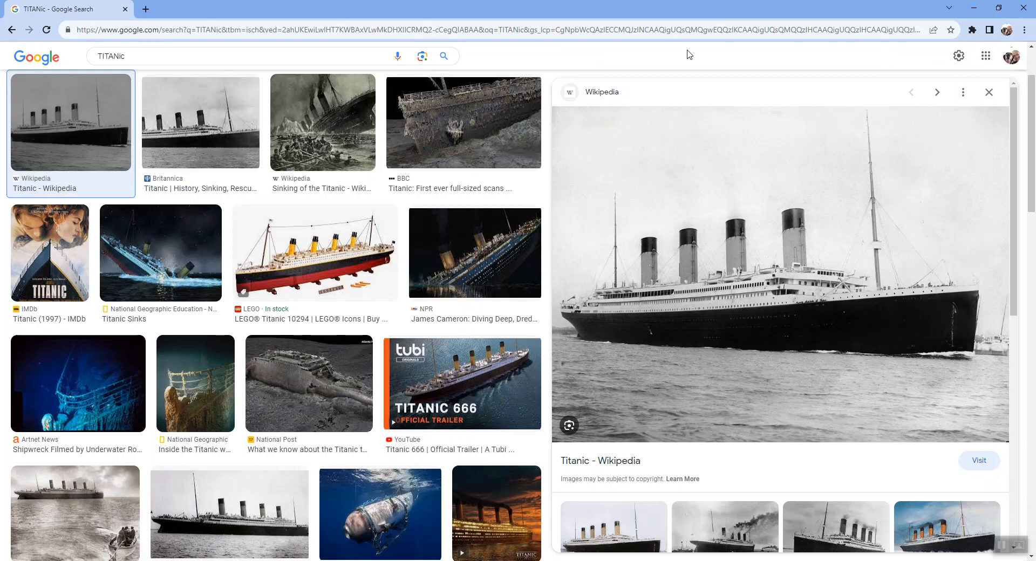
pyautogui.rightClick(739, 161)
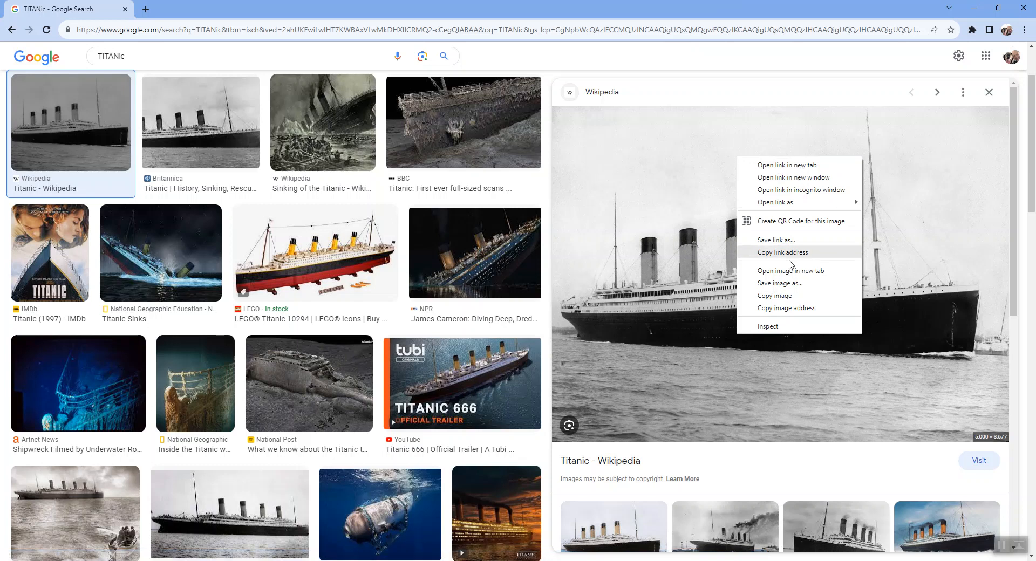
pyautogui.click(774, 296)
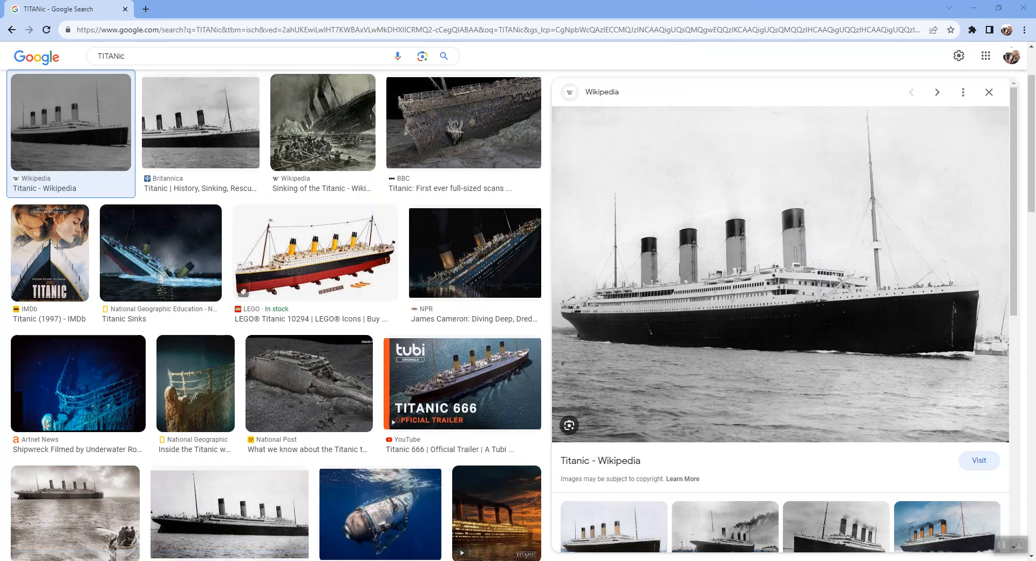
pyautogui.click(540, 560)
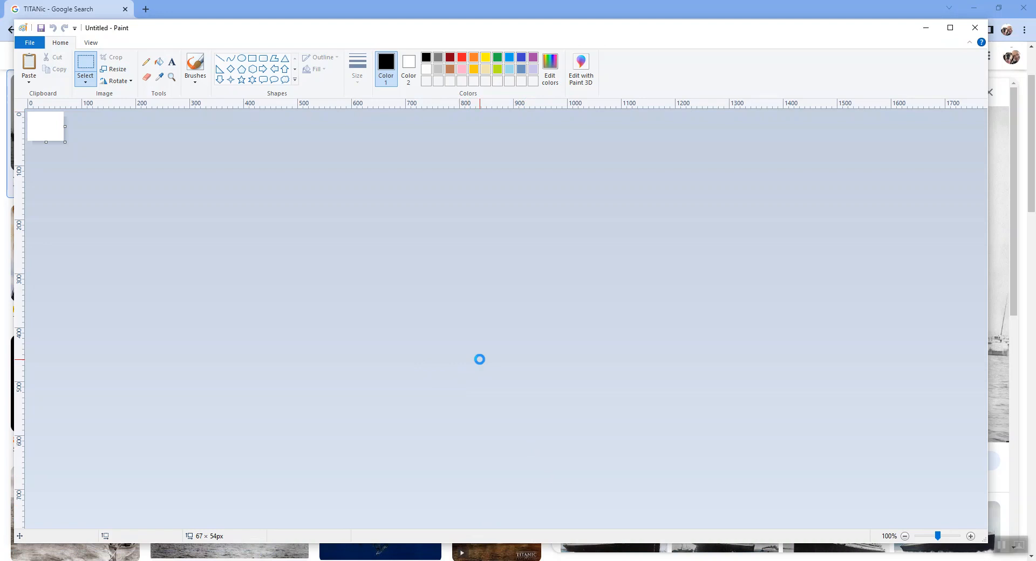
pyautogui.hotkey('ctrl', 'v')
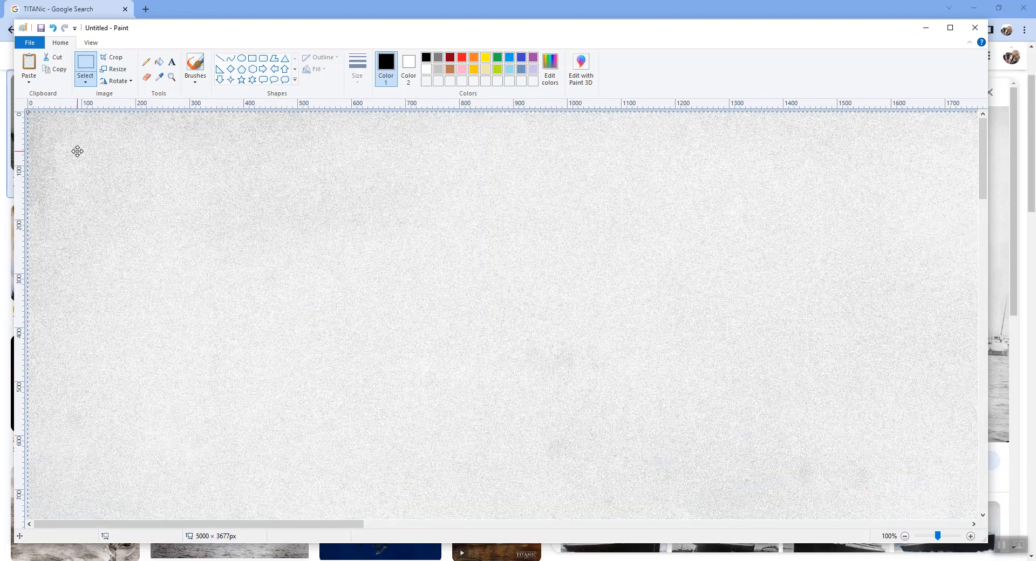
# Resize the pasted photo to 280 × 192 pixels without maintaining the aspect ratio, and crop the canvas to it.
pyautogui.click(119, 74)
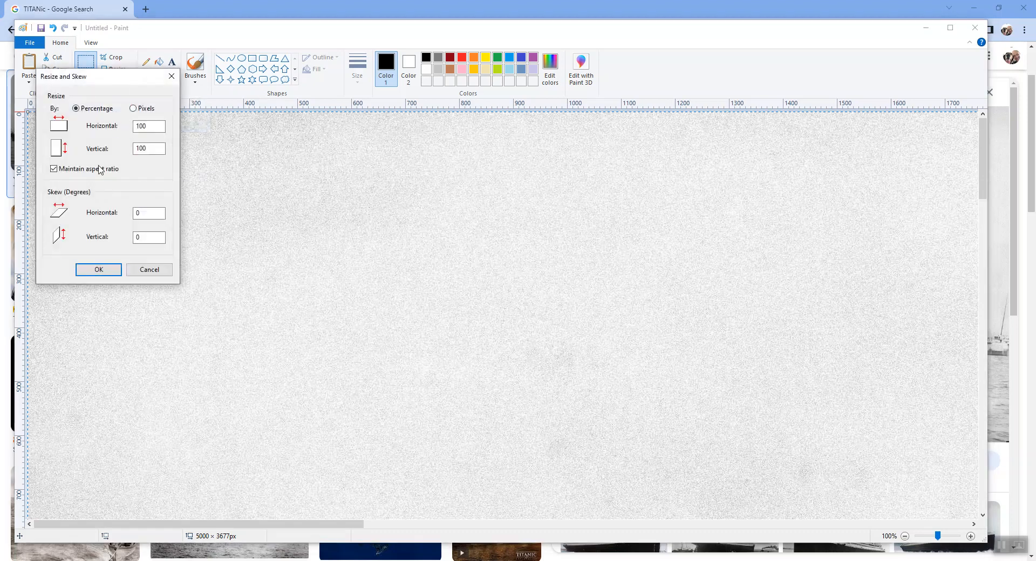
pyautogui.click(95, 171)
pyautogui.moveTo(156, 126); pyautogui.dragTo(116, 126)
pyautogui.click(137, 112)
pyautogui.press('Tab')
pyautogui.write('280')
pyautogui.press('Tab')
pyautogui.write('1')
pyautogui.click(98, 269)
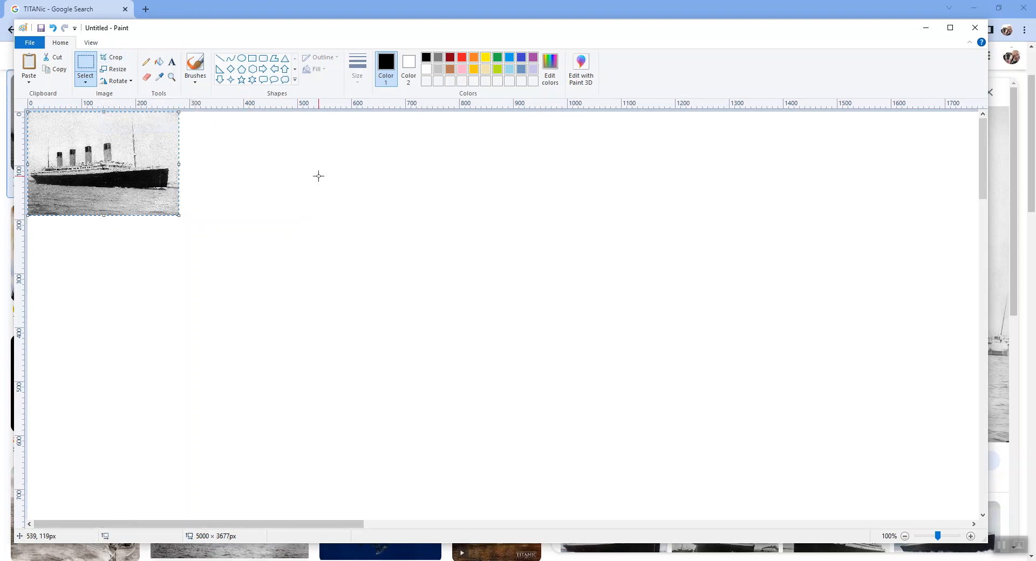
pyautogui.click(113, 57)
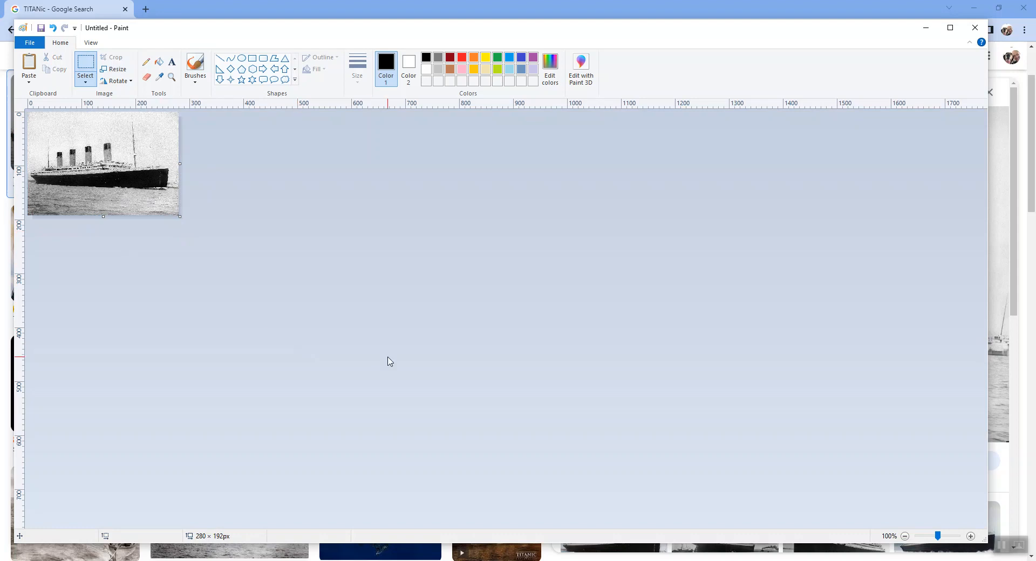
# Start a text box in the sky at the photo's upper left, using the Elephant font at size 18.
pyautogui.keyDown('ctrl'); pyautogui.scroll(2, 388, 358); pyautogui.keyUp('ctrl')
pyautogui.keyDown('ctrl'); pyautogui.scroll(-1, 388, 356); pyautogui.keyUp('ctrl')
pyautogui.keyDown('ctrl'); pyautogui.scroll(1, 387, 356); pyautogui.keyUp('ctrl')
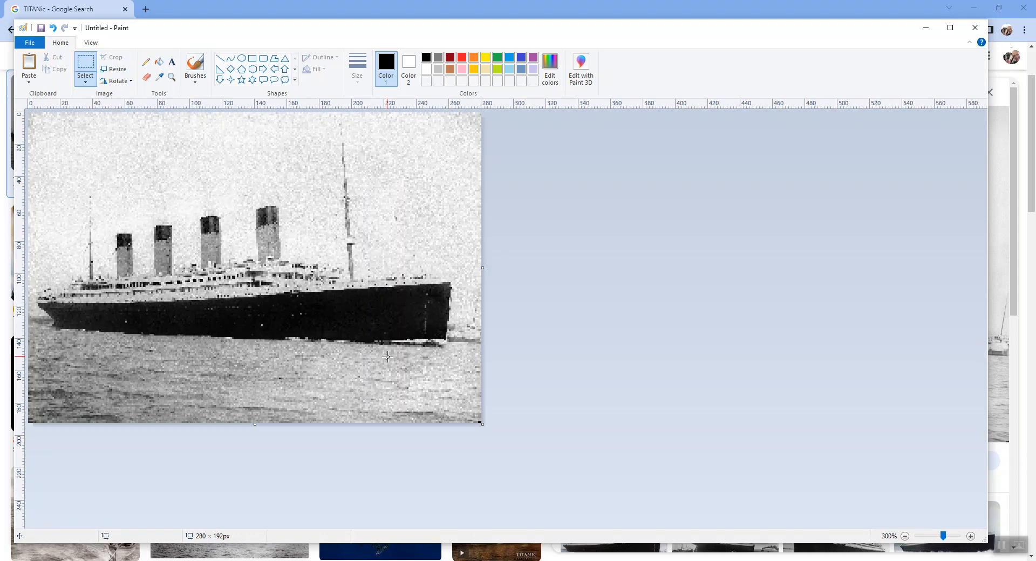
pyautogui.click(172, 63)
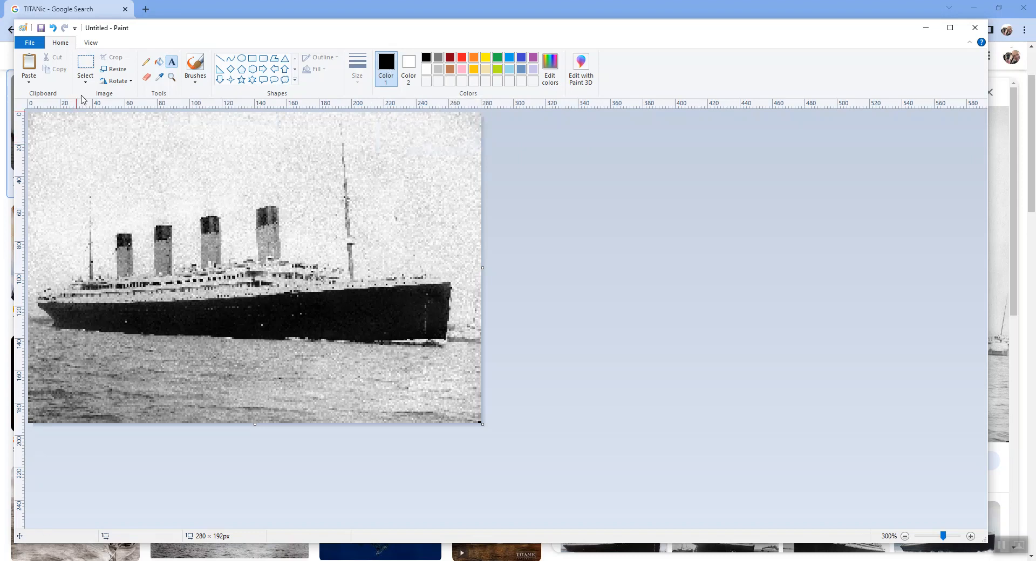
pyautogui.click(58, 131)
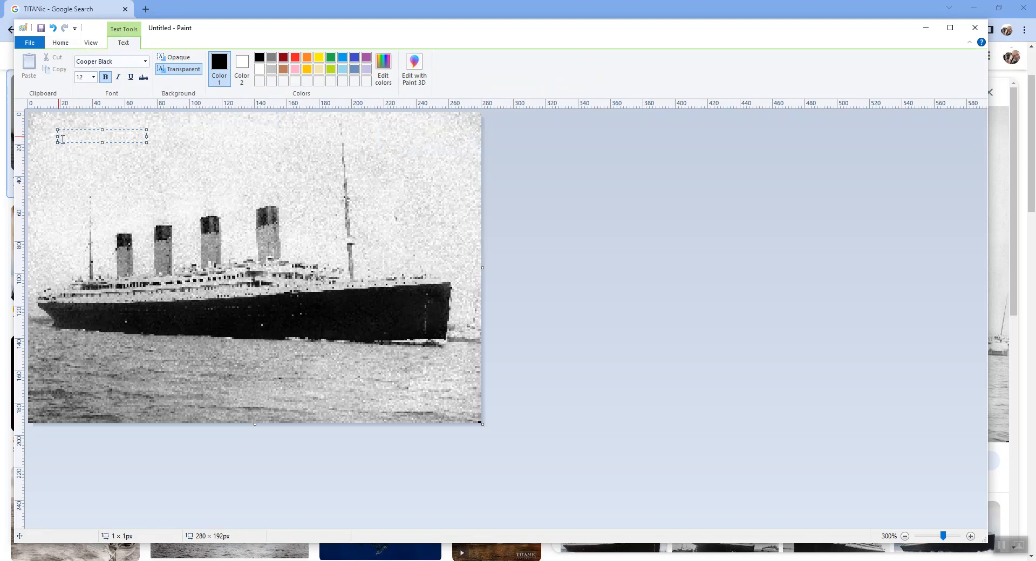
pyautogui.click(145, 61)
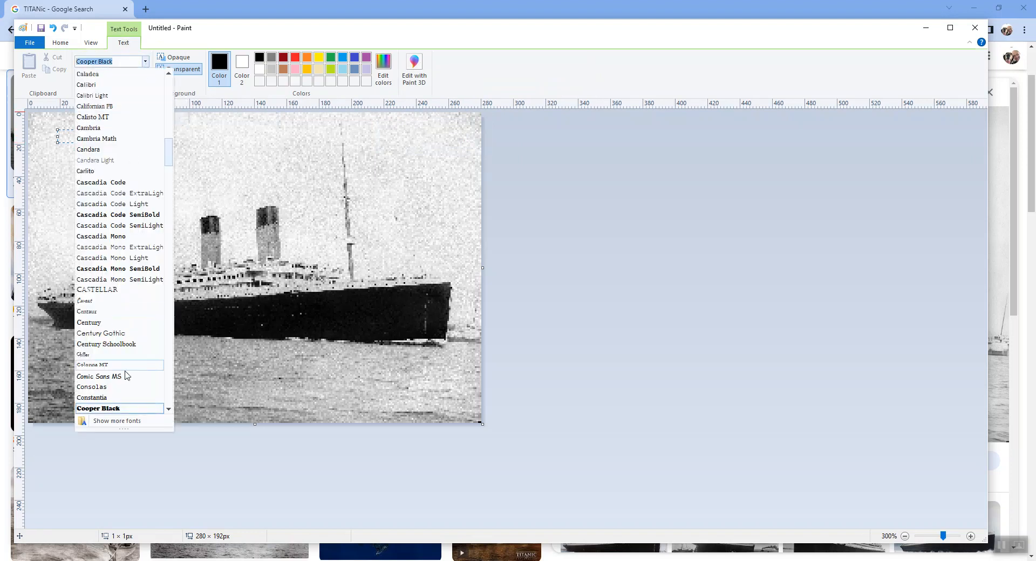
pyautogui.scroll(-10, 125, 375)
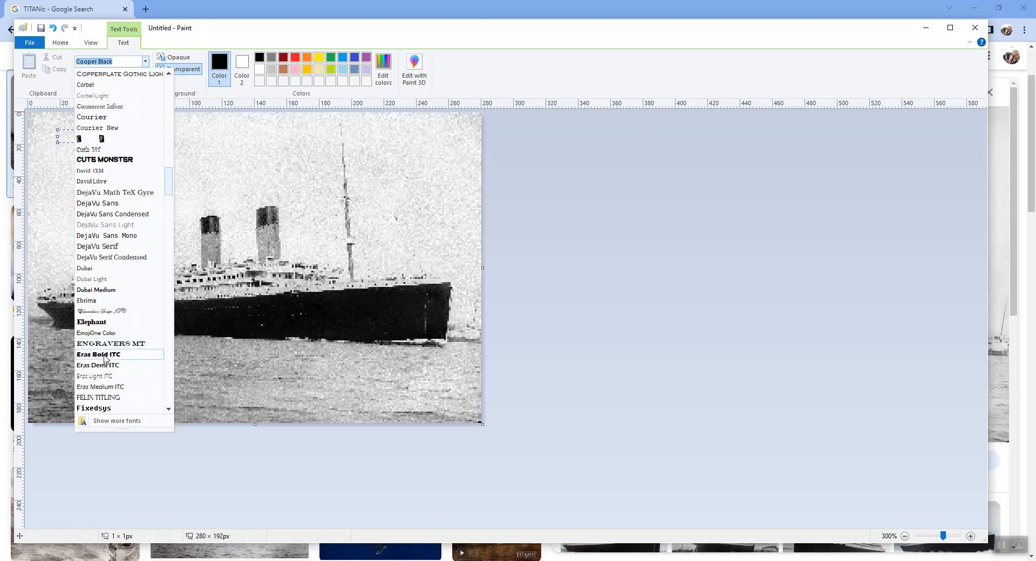
pyautogui.click(93, 321)
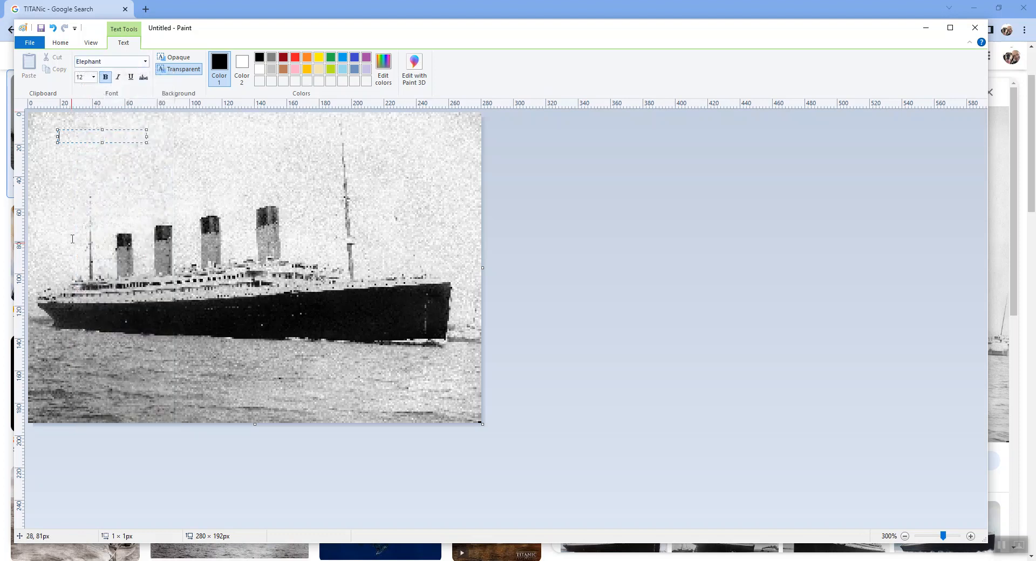
pyautogui.click(93, 76)
pyautogui.click(80, 154)
# Enter the title "TITANIC ADVENTURE" and widen its text box to the full width of the image.
pyautogui.write('TITT')
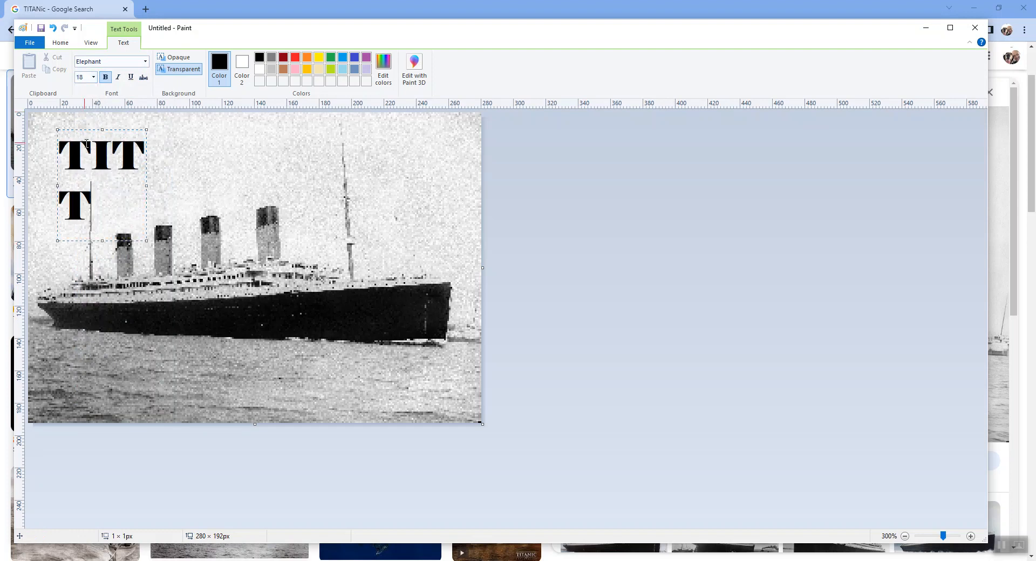
pyautogui.press('BackSpace')
pyautogui.write('A')
pyautogui.write('NIC')
pyautogui.write(' ADVENTURE')
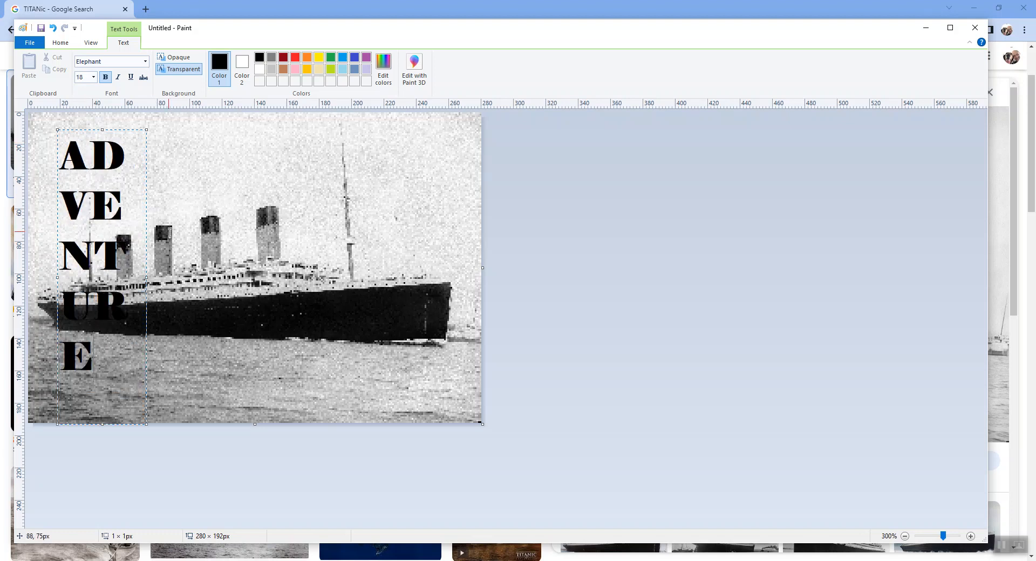
pyautogui.moveTo(146, 278); pyautogui.dragTo(481, 239)
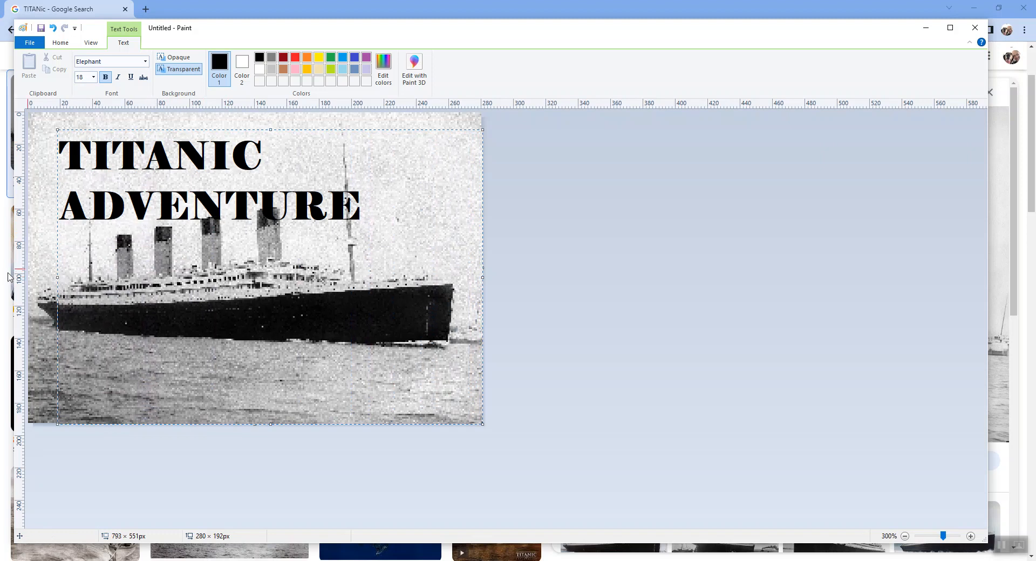
pyautogui.moveTo(57, 277); pyautogui.dragTo(29, 277)
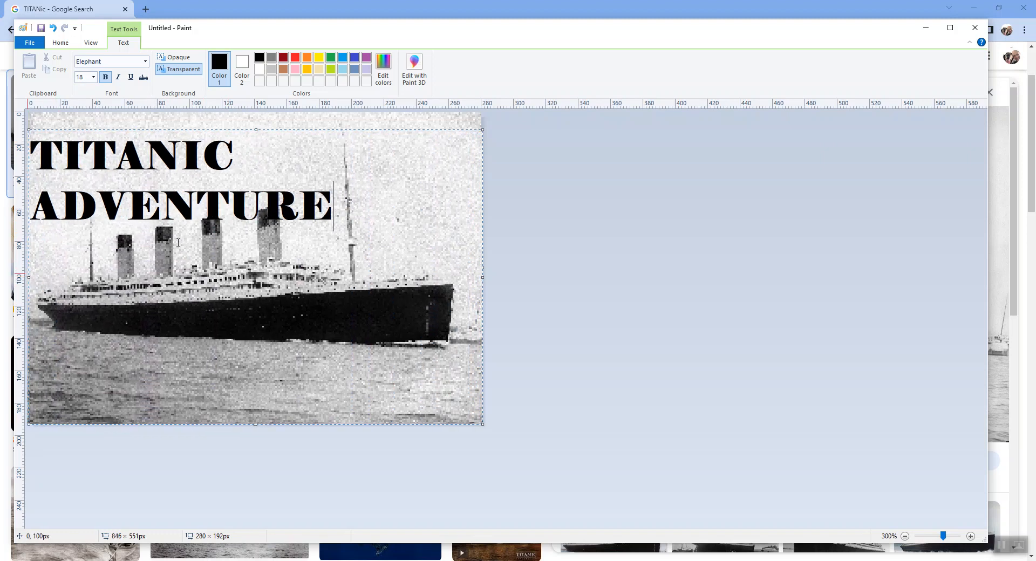
# Reduce the font size of the whole title to 14 so that it fits on one line.
pyautogui.press('Up')
pyautogui.press('Right')
pyautogui.hotkey('ctrl', 'a')
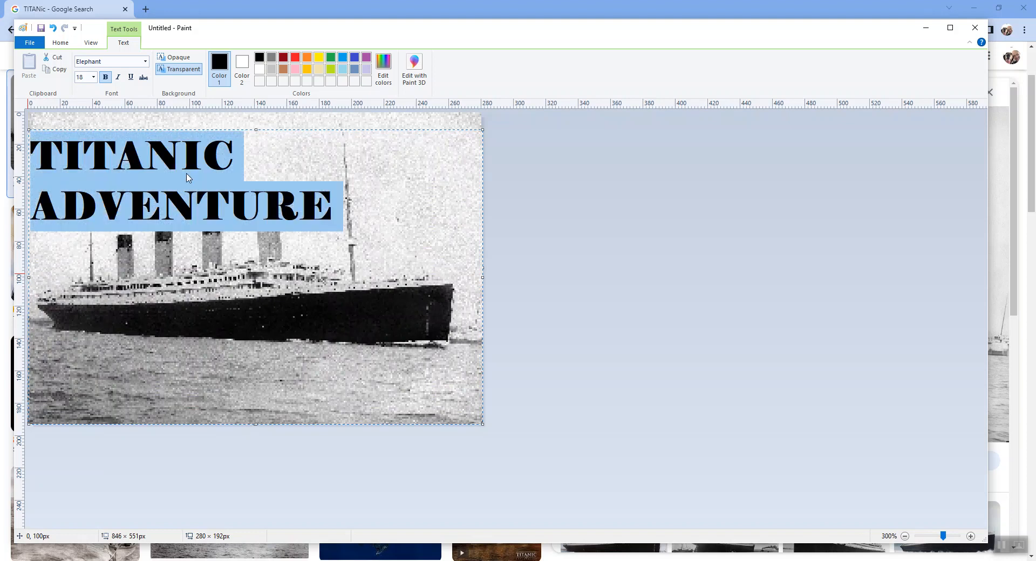
pyautogui.click(93, 77)
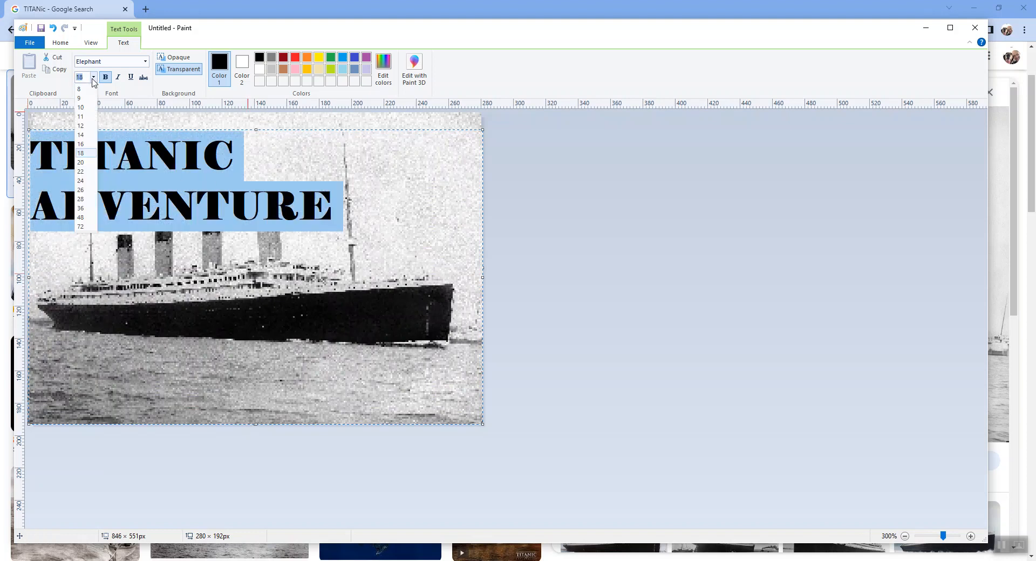
pyautogui.click(86, 144)
pyautogui.click(93, 77)
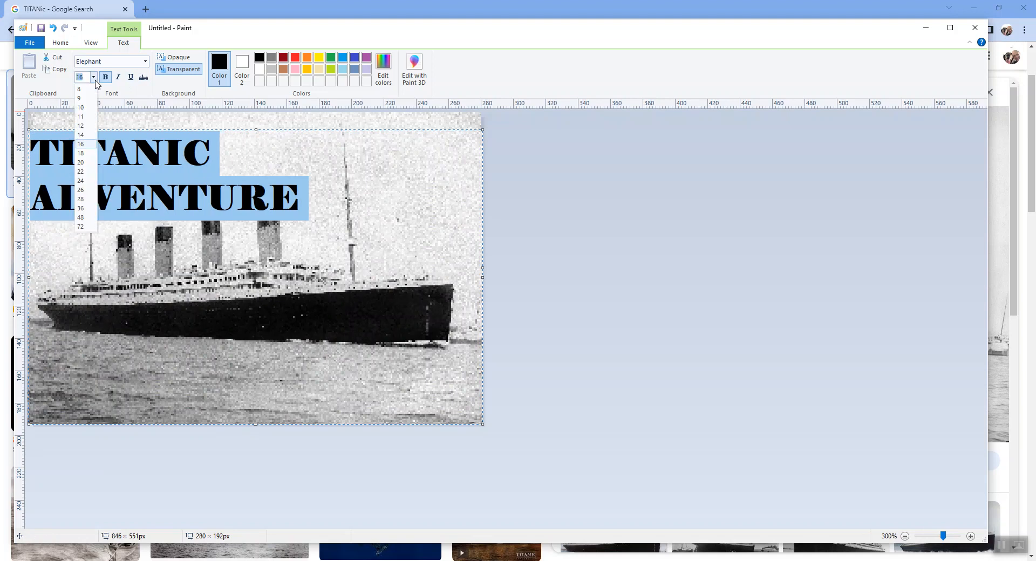
pyautogui.click(81, 135)
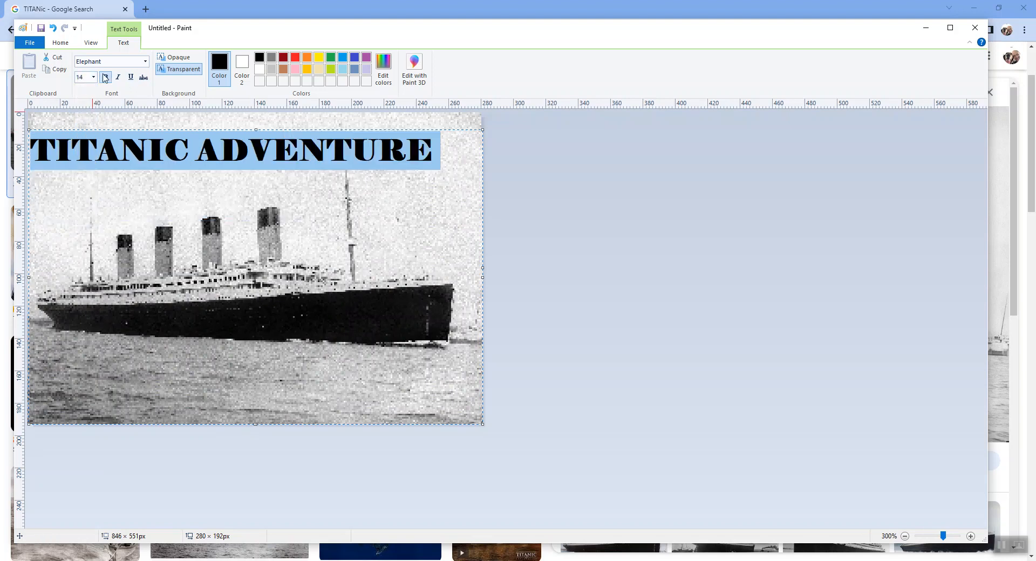
# Change the title's font to Franklin Gothic Heavy and commit the text to the image.
pyautogui.click(146, 64)
pyautogui.scroll(3, 102, 335)
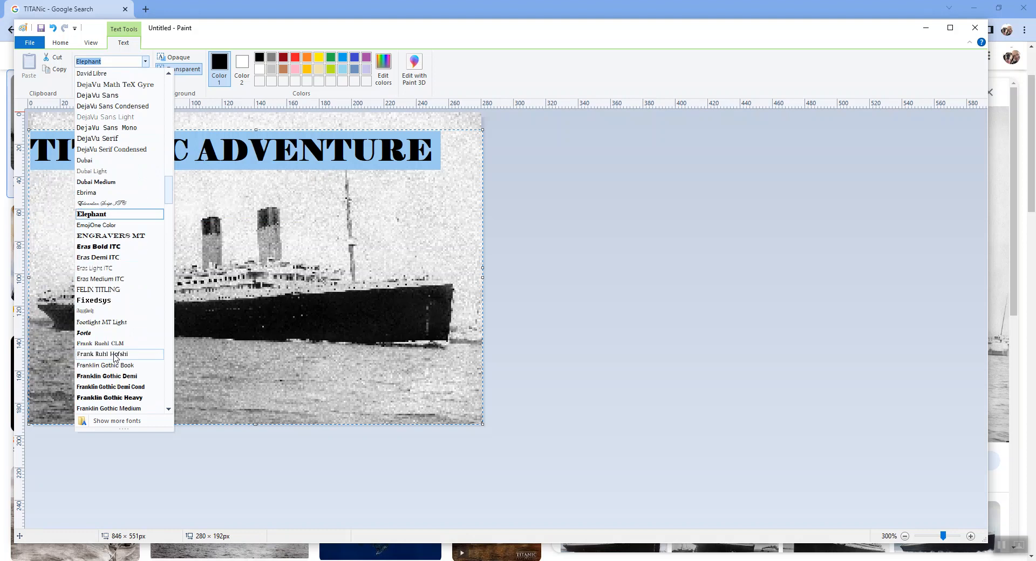
pyautogui.click(110, 397)
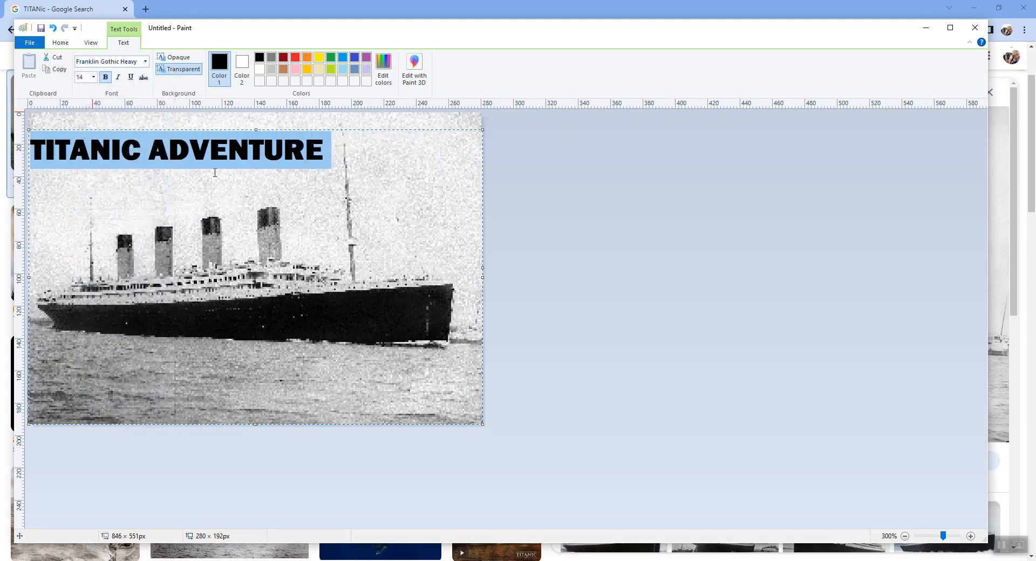
pyautogui.click(248, 150)
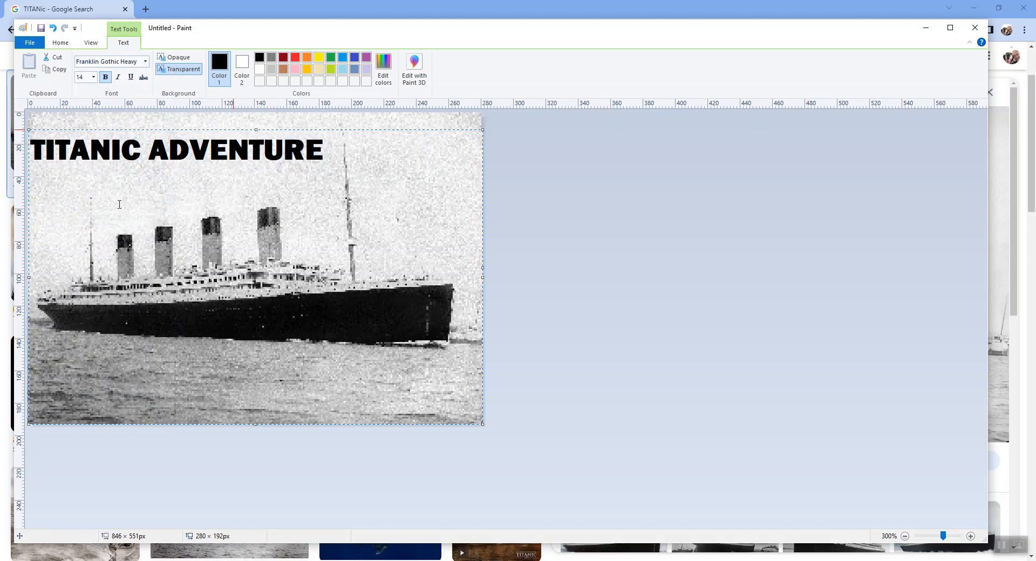
pyautogui.click(37, 181)
pyautogui.click(396, 123)
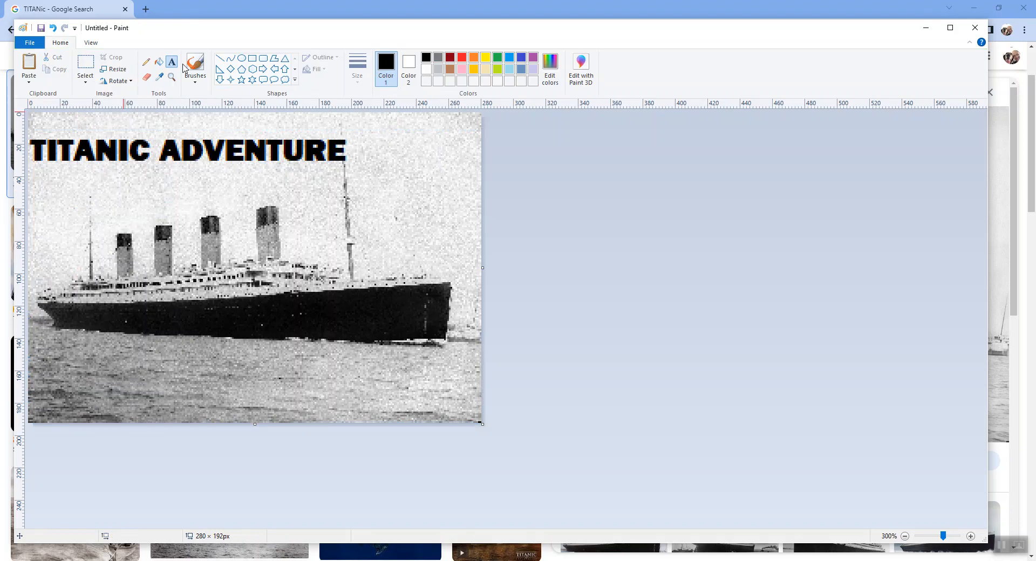
# Add the author's full name on one line below the title at font size 10.
pyautogui.click(35, 183)
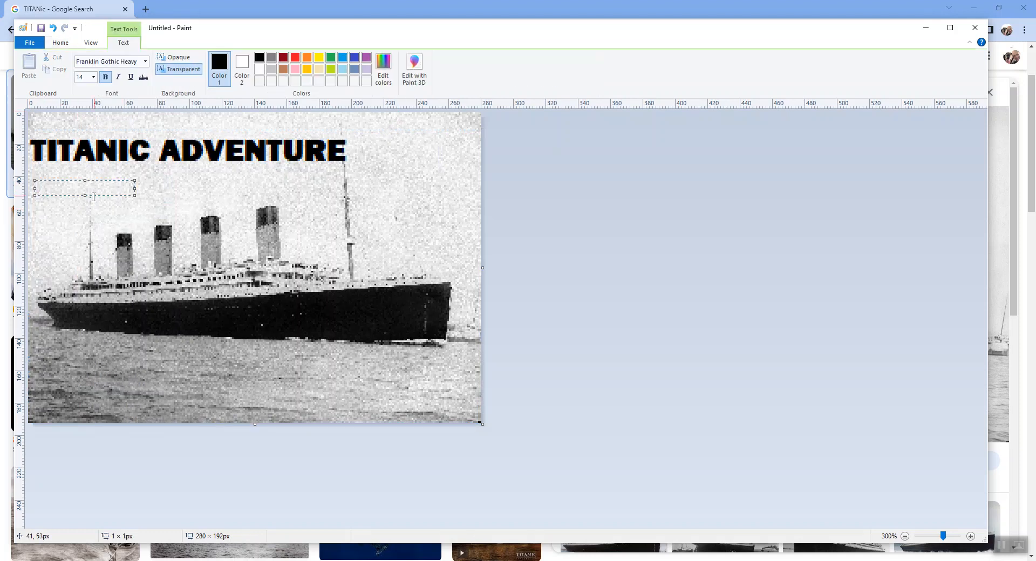
pyautogui.click(93, 77)
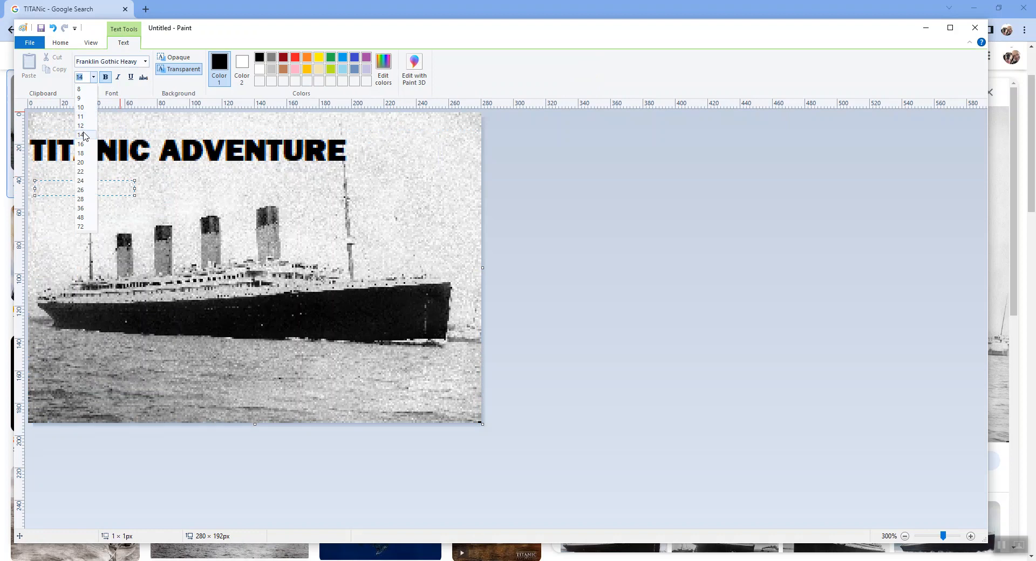
pyautogui.click(81, 107)
pyautogui.write('Evan')
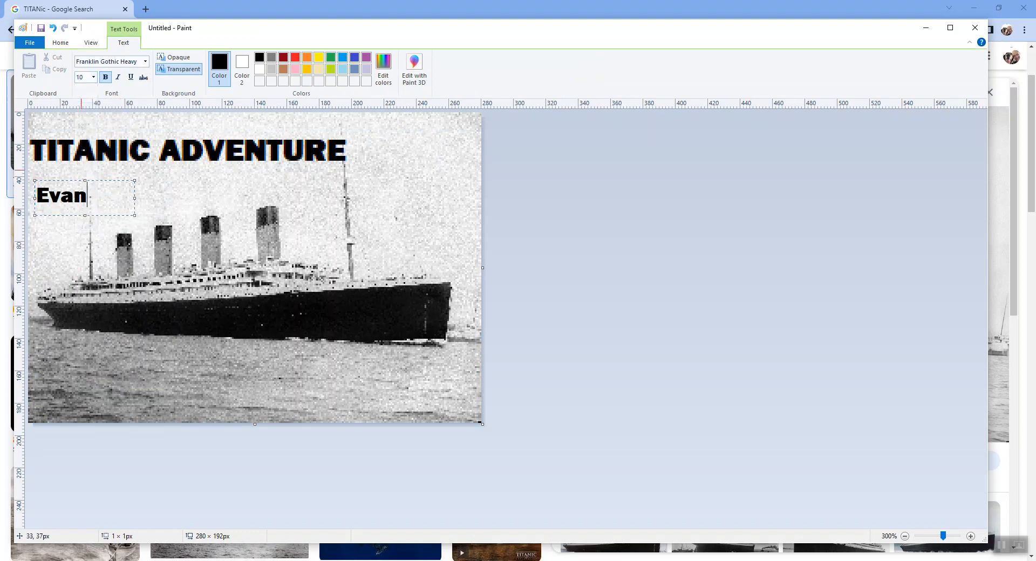
pyautogui.write(' Wright')
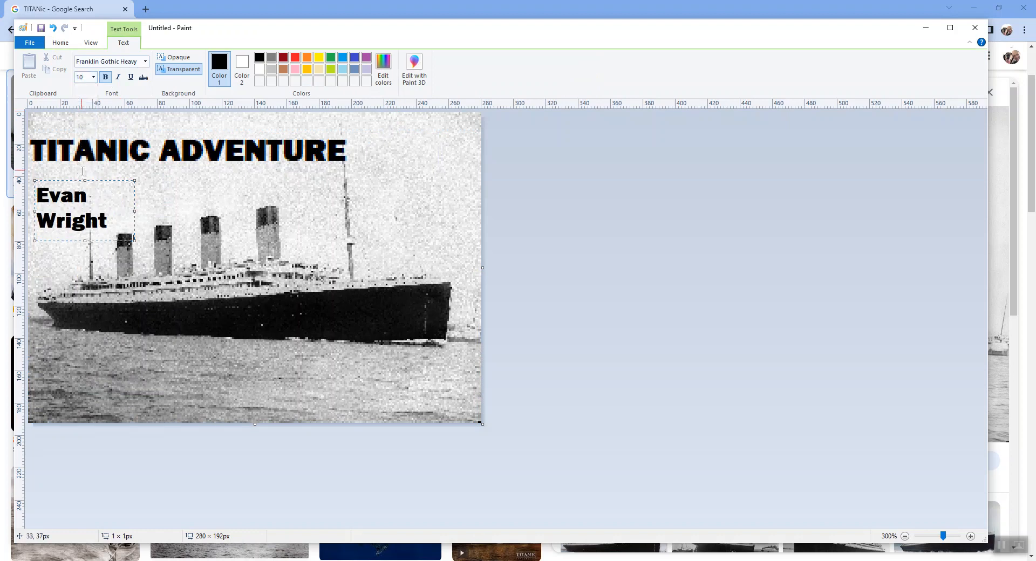
pyautogui.moveTo(135, 211); pyautogui.dragTo(247, 208)
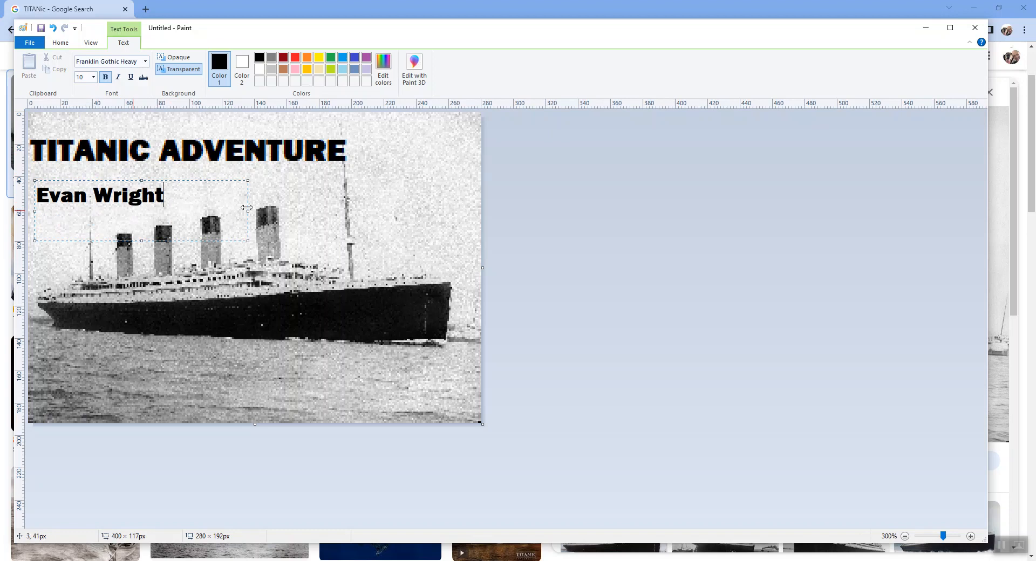
pyautogui.click(209, 308)
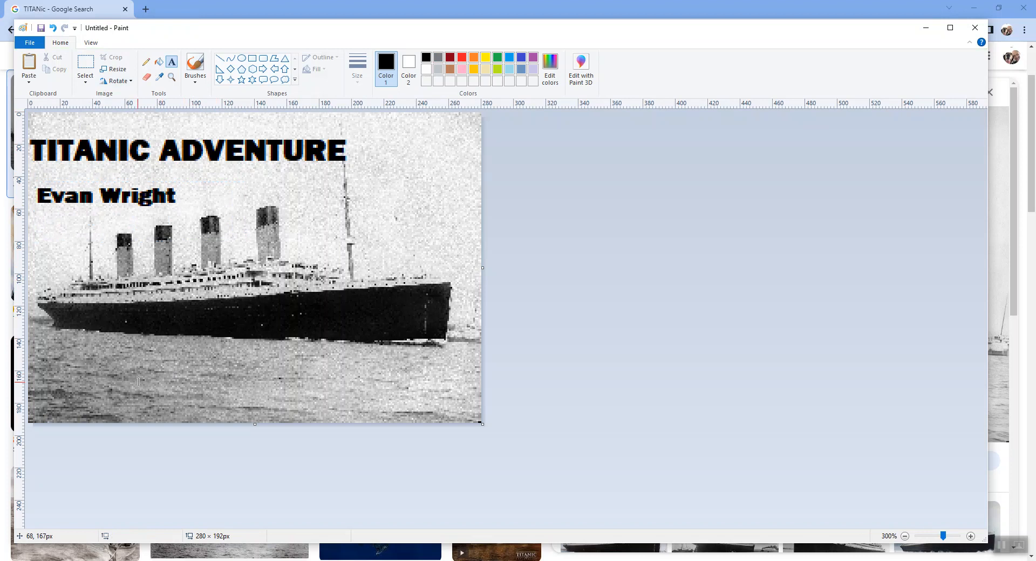
# Add the prompt "Press any key" over the water below the ship and widen its text box so it fits on one line.
pyautogui.click(158, 392)
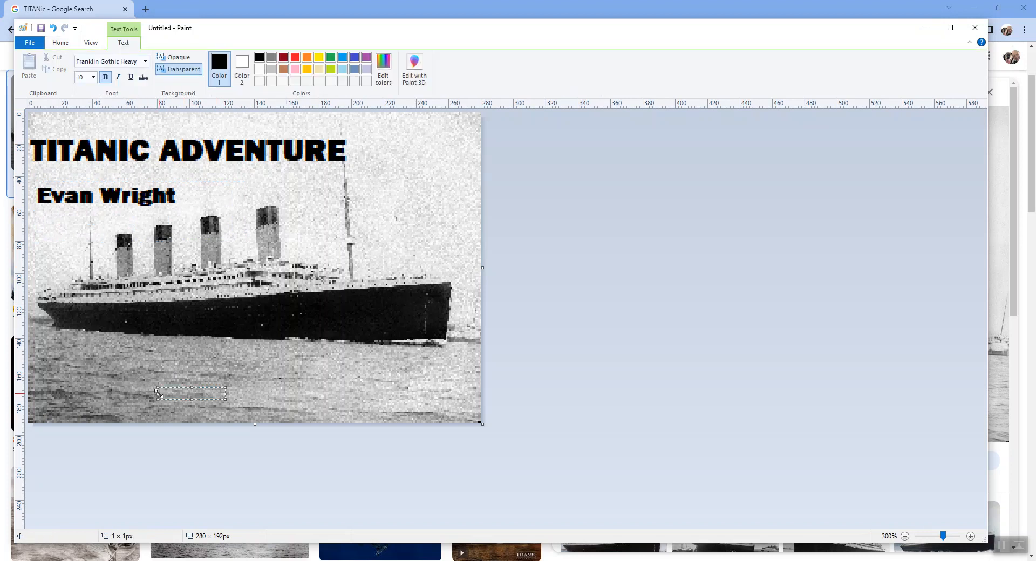
pyautogui.write('Press')
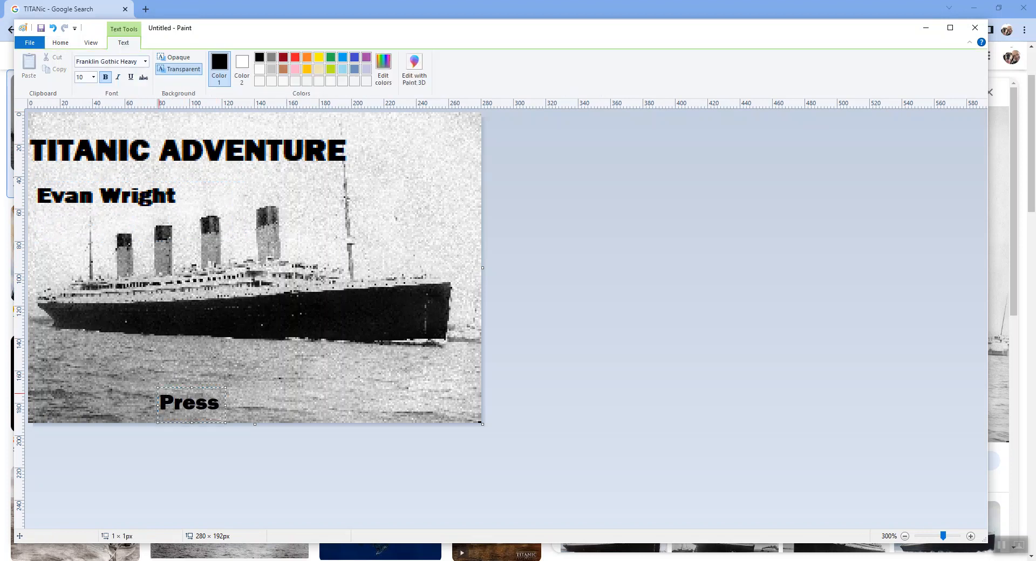
pyautogui.write(' any key')
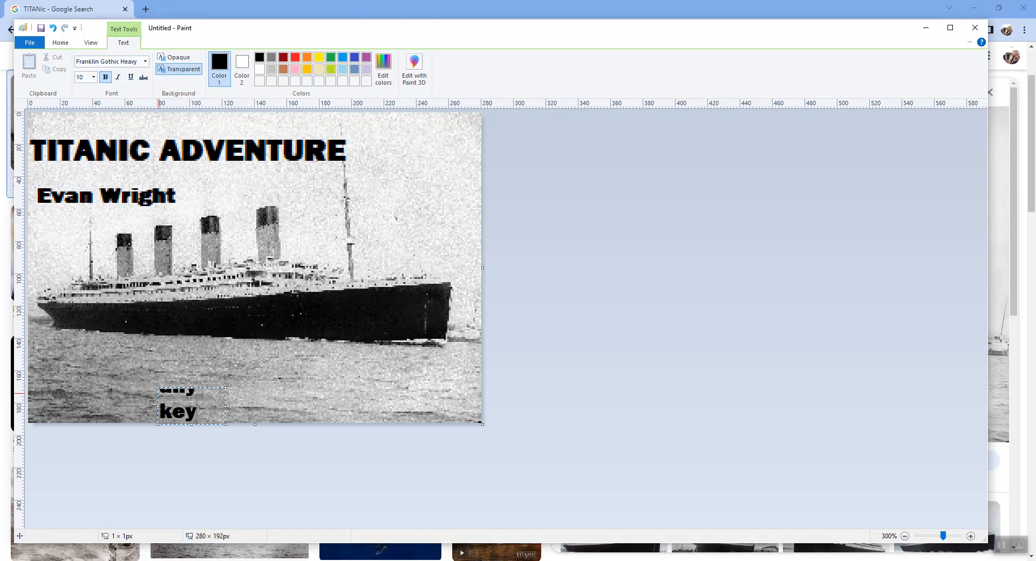
pyautogui.moveTo(225, 406); pyautogui.dragTo(353, 406)
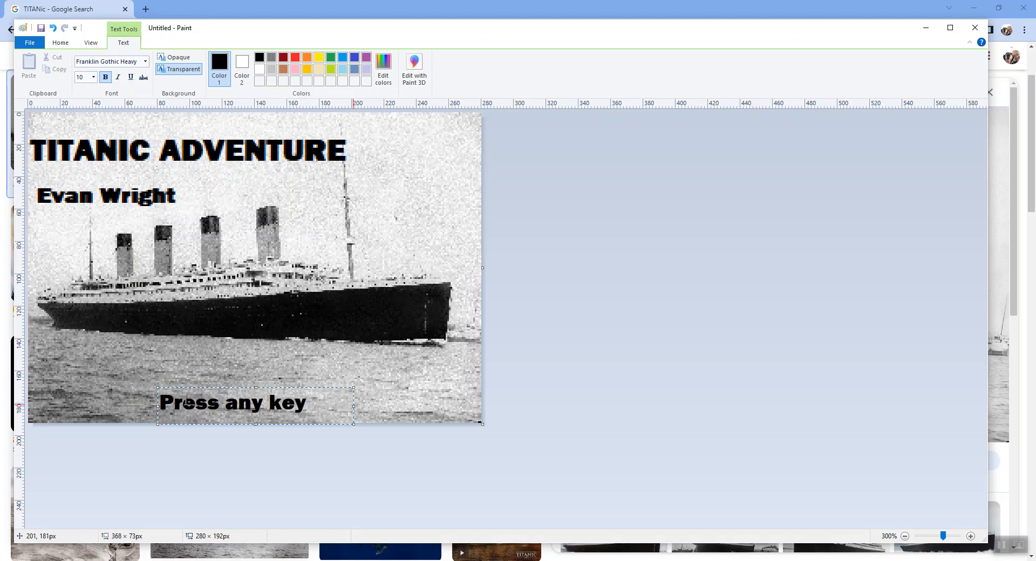
# Compare opaque and transparent backgrounds for the prompt text, settle on transparent, and commit the text to the image.
pyautogui.click(178, 57)
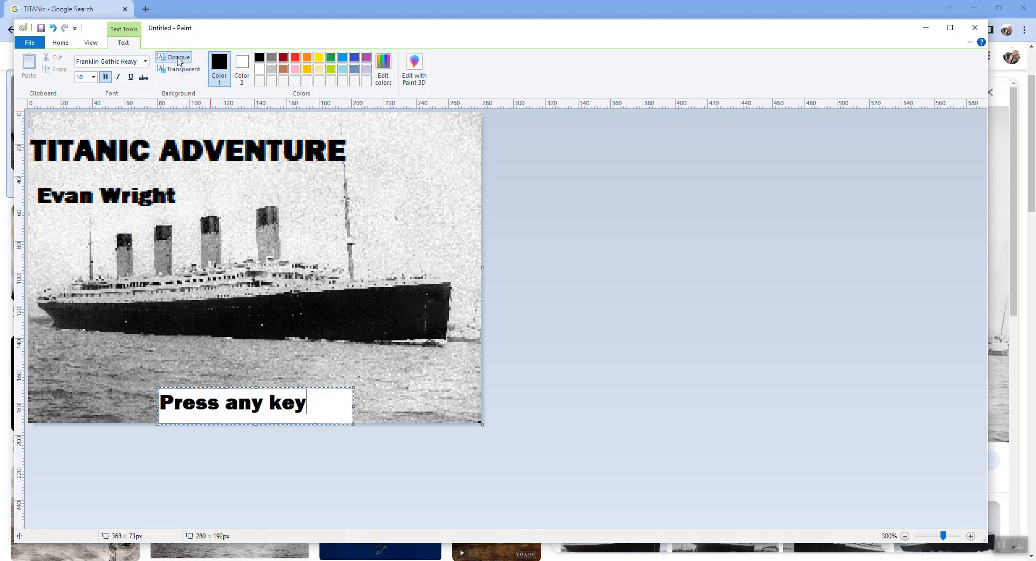
pyautogui.click(179, 70)
pyautogui.click(179, 60)
pyautogui.click(180, 70)
pyautogui.click(178, 58)
pyautogui.click(180, 70)
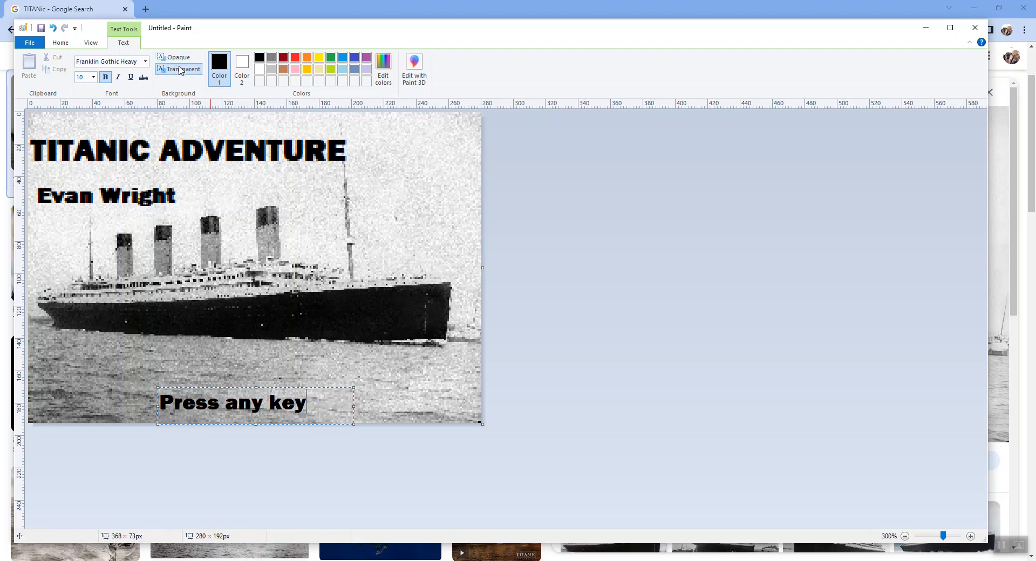
pyautogui.click(416, 390)
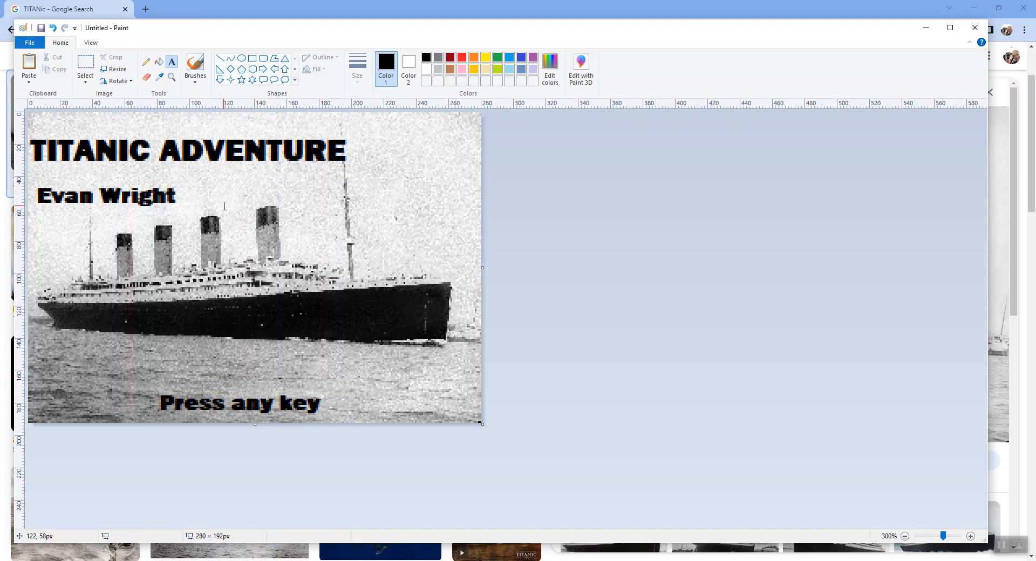
# Start saving the image under a new format and choose Monochrome Bitmap as the file type.
pyautogui.click(42, 44)
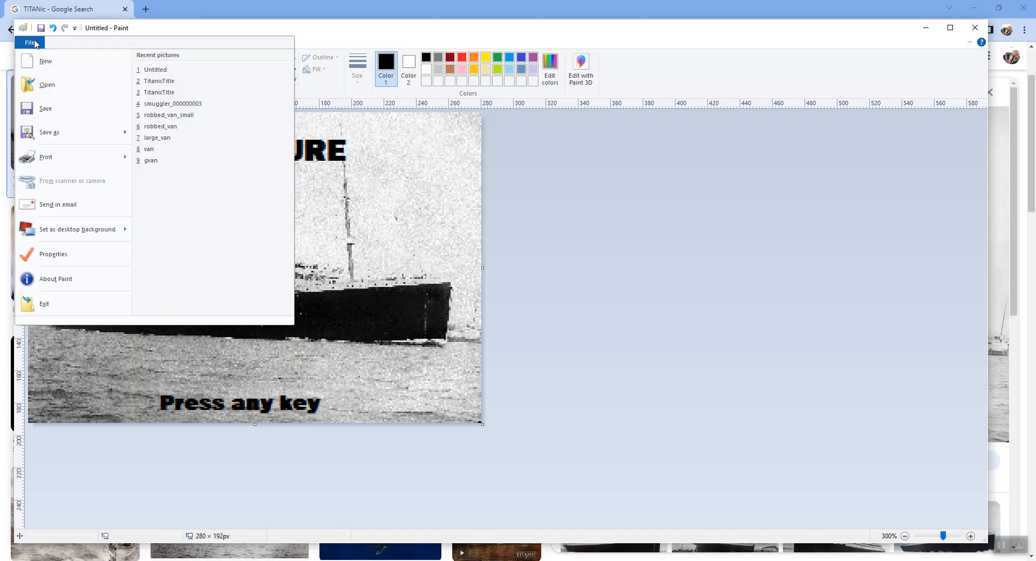
pyautogui.click(61, 136)
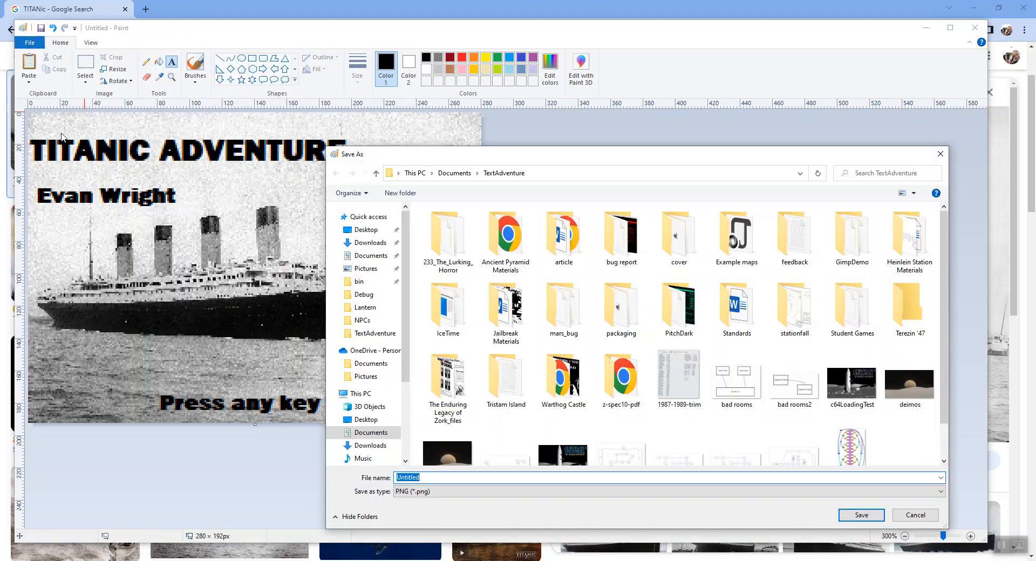
pyautogui.click(420, 491)
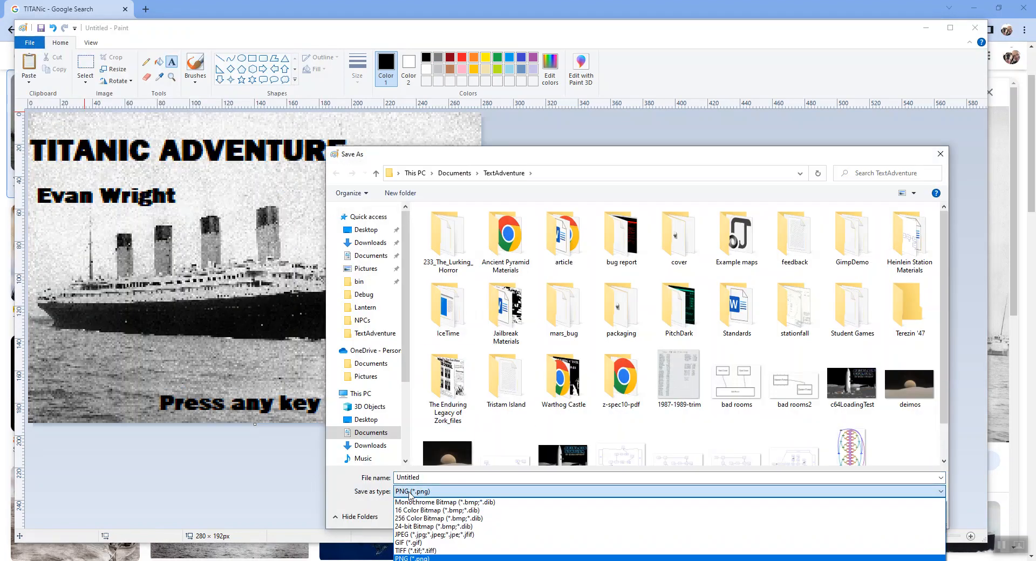
pyautogui.click(463, 503)
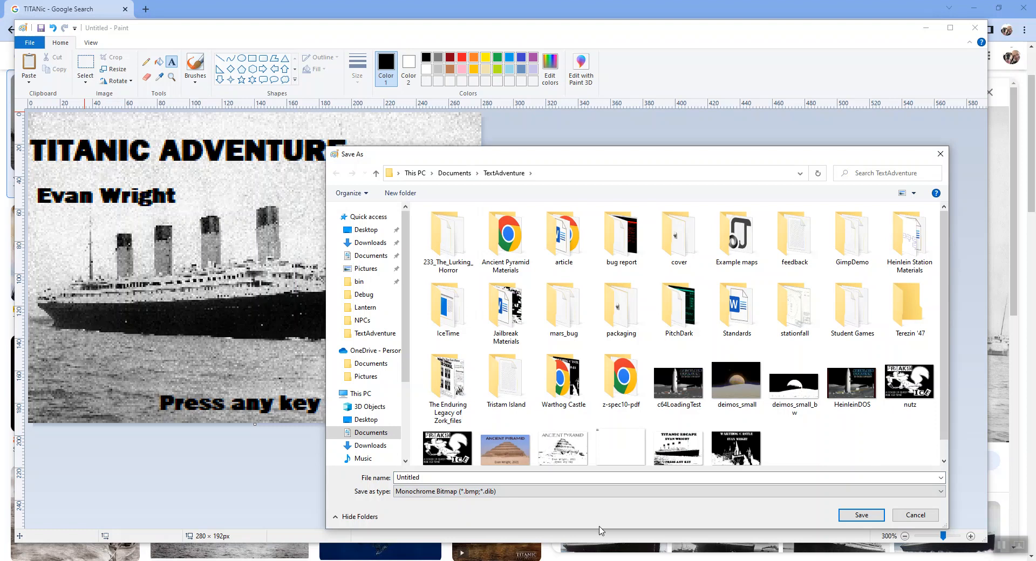
pyautogui.click(423, 492)
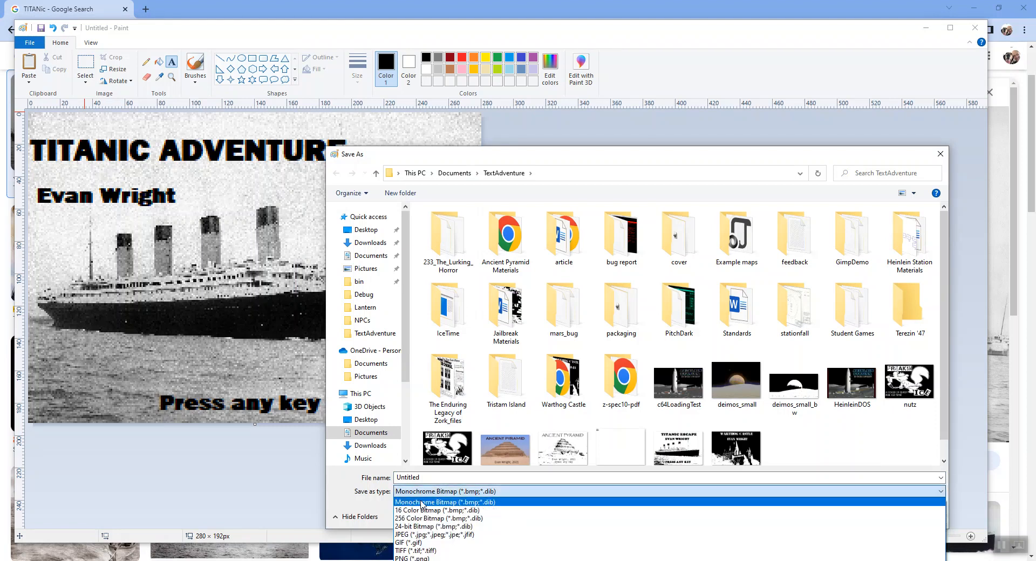
pyautogui.click(421, 502)
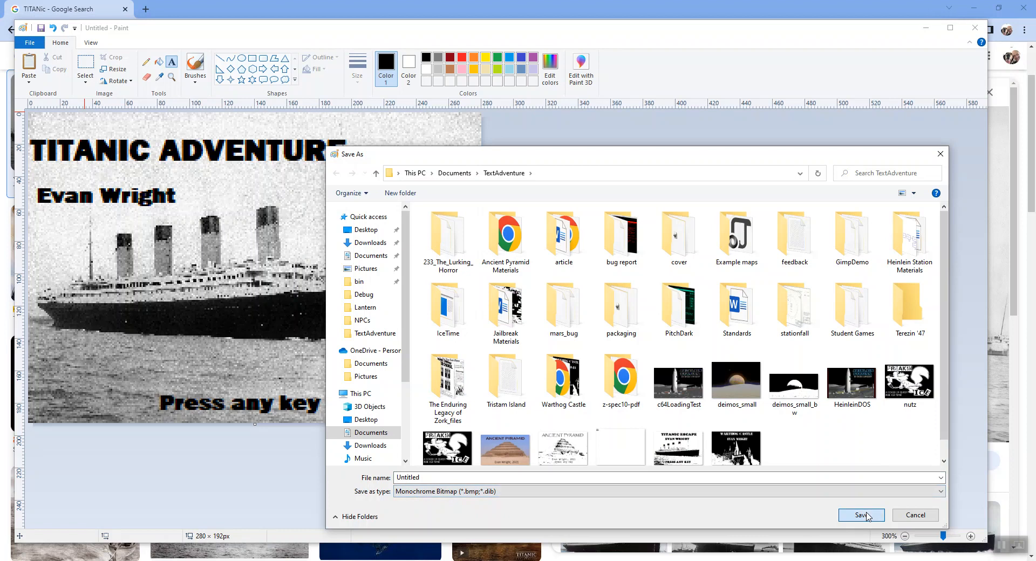
# Save over the existing Untitled bitmap in the TextAdventure folder, accepting the replacement and the loss of color.
pyautogui.click(681, 456)
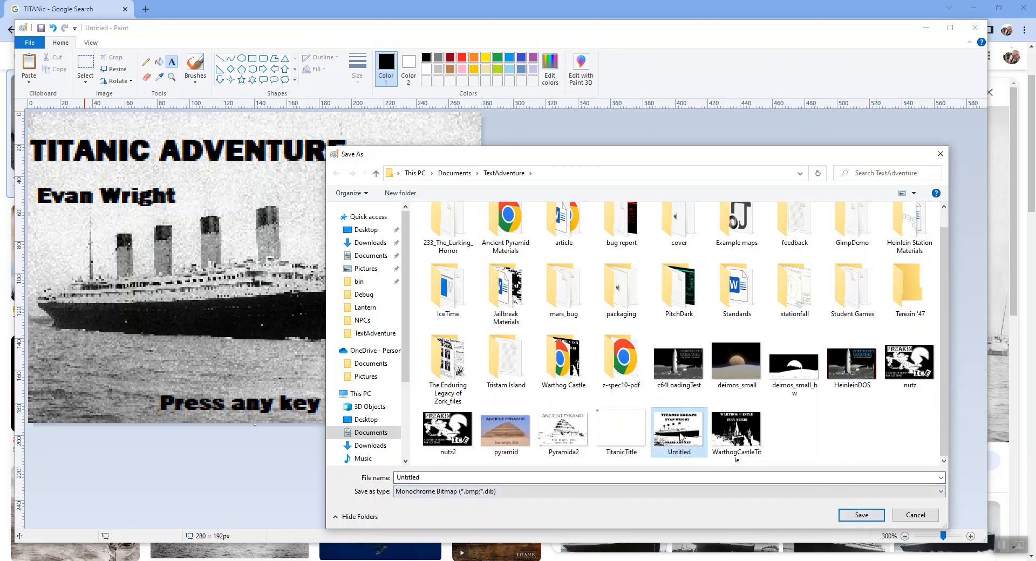
pyautogui.click(862, 520)
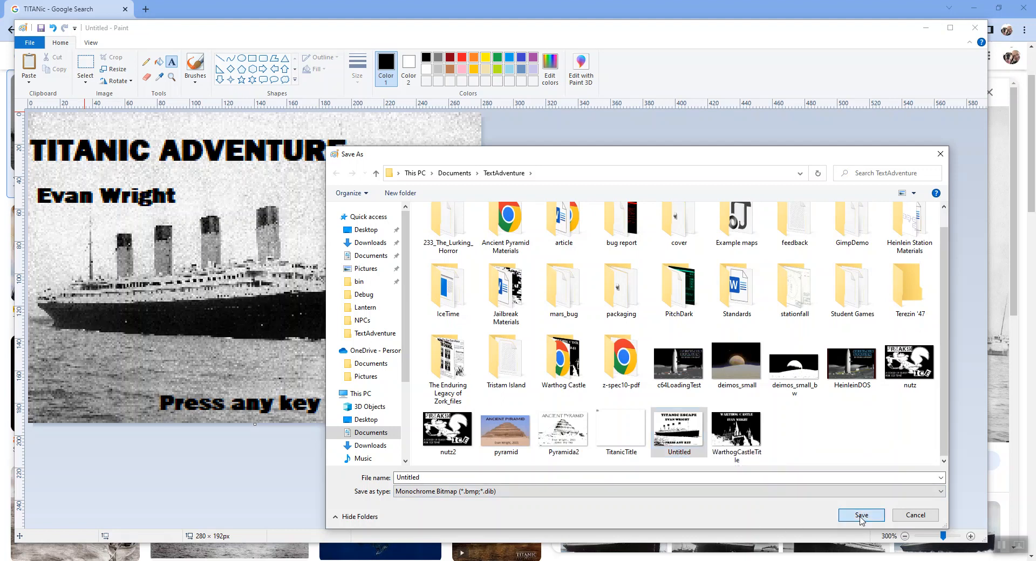
pyautogui.click(542, 286)
pyautogui.click(537, 312)
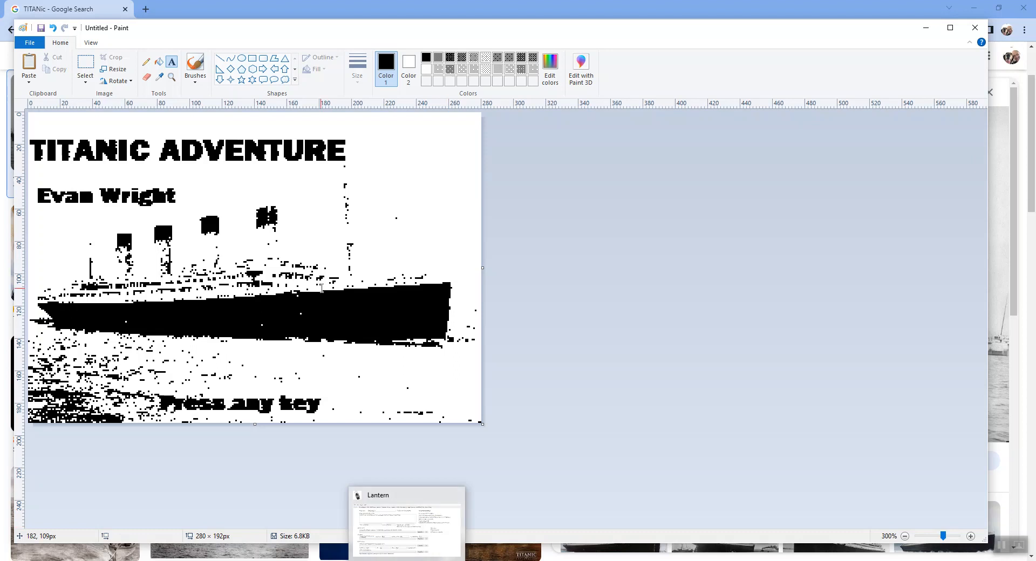
# Save the black-and-white image again and close Paint to switch to Lantern.
pyautogui.click(30, 43)
pyautogui.click(55, 110)
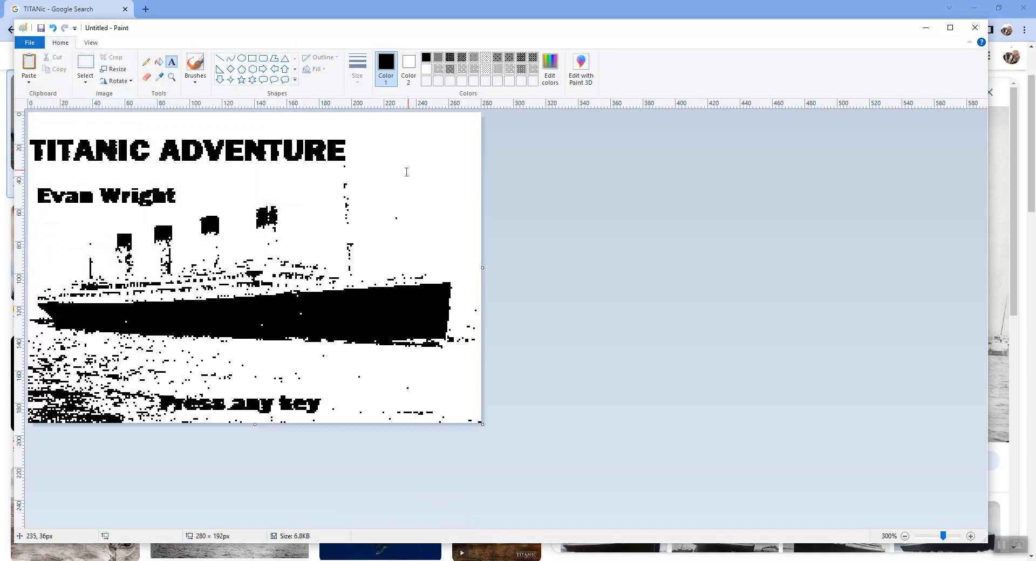
pyautogui.click(973, 29)
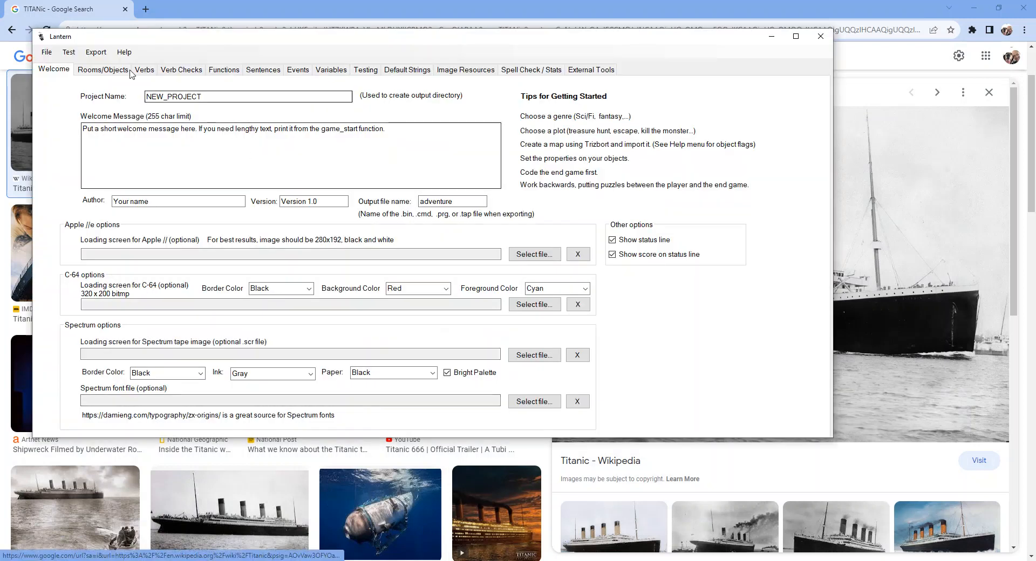
# Create a new Lantern project and name it Titanic_Game.
pyautogui.click(53, 51)
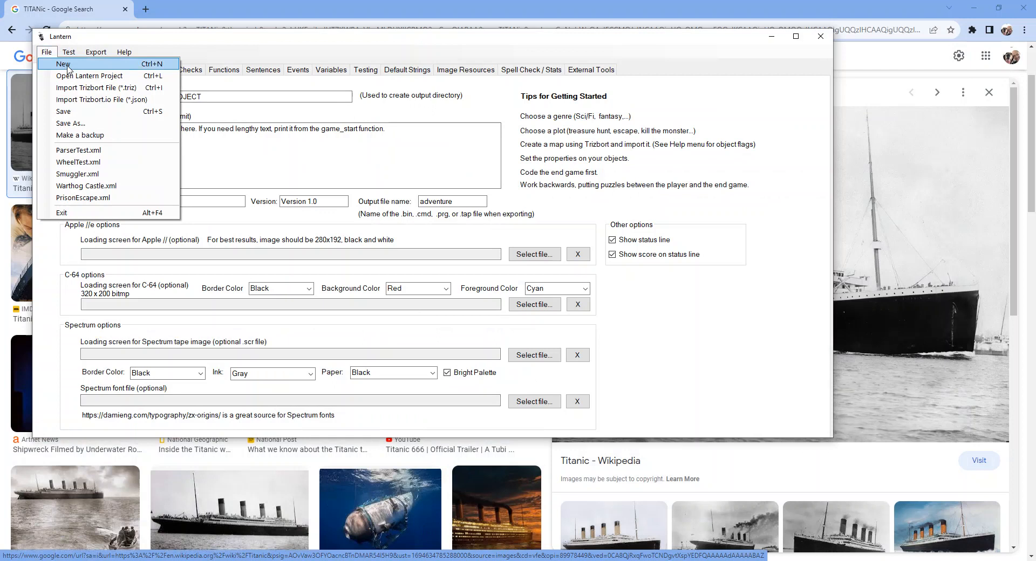
pyautogui.click(65, 64)
pyautogui.write('Titanic_Game')
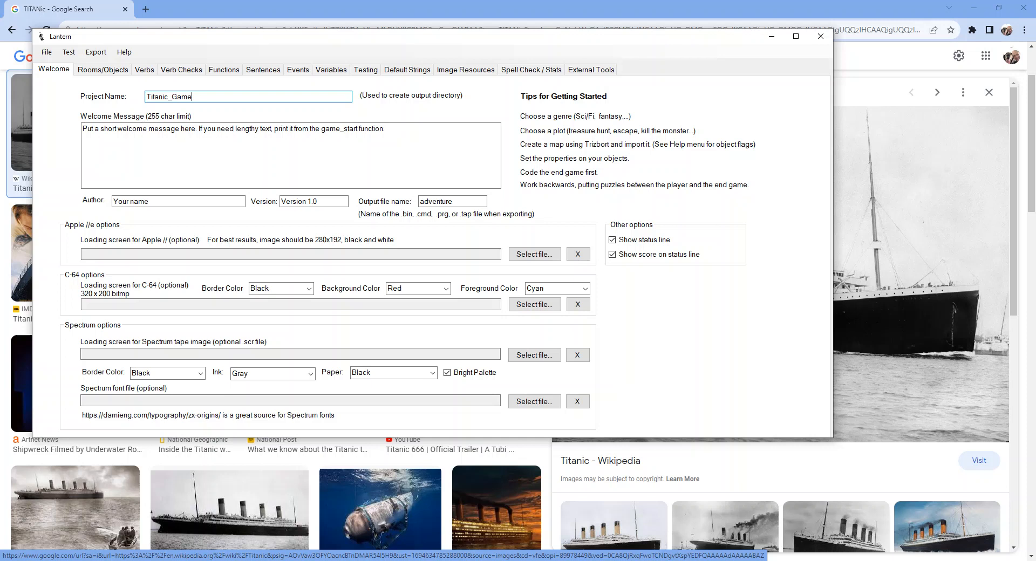
# Save the project as an XML file named TitaticGame in the TextAdventure folder.
pyautogui.click(47, 52)
pyautogui.click(68, 117)
pyautogui.click(537, 318)
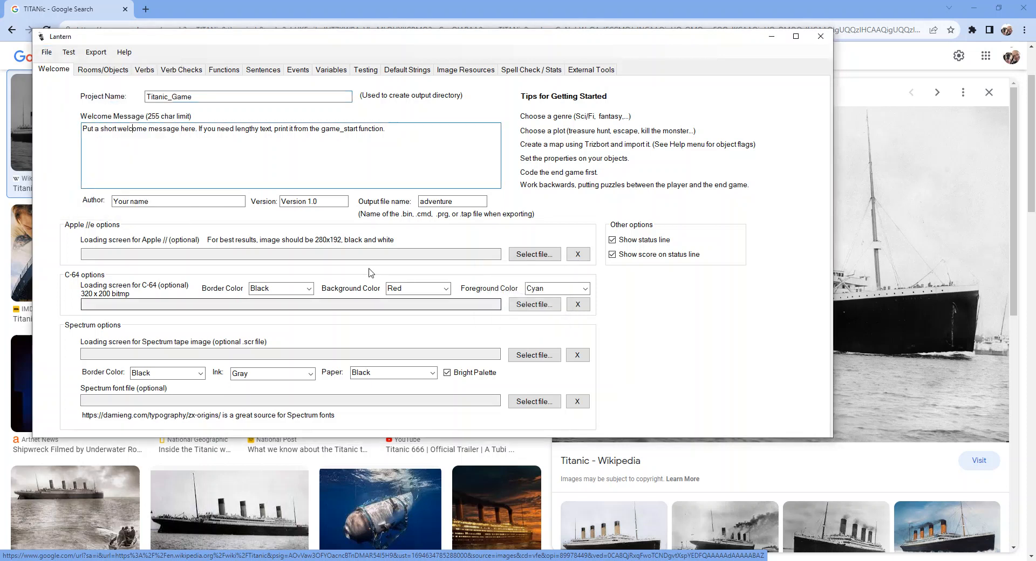
pyautogui.click(47, 51)
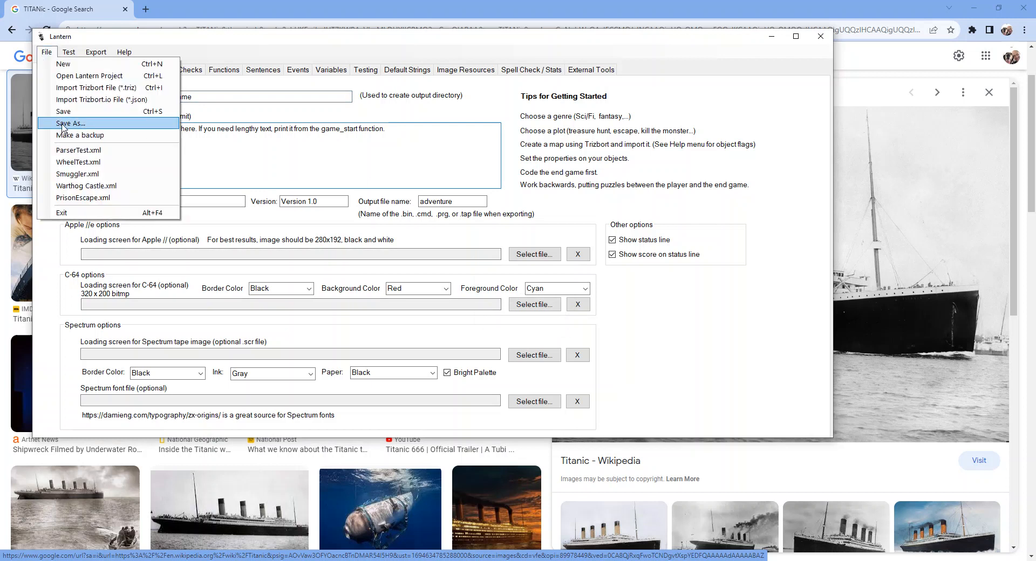
pyautogui.click(92, 143)
pyautogui.write('Titn')
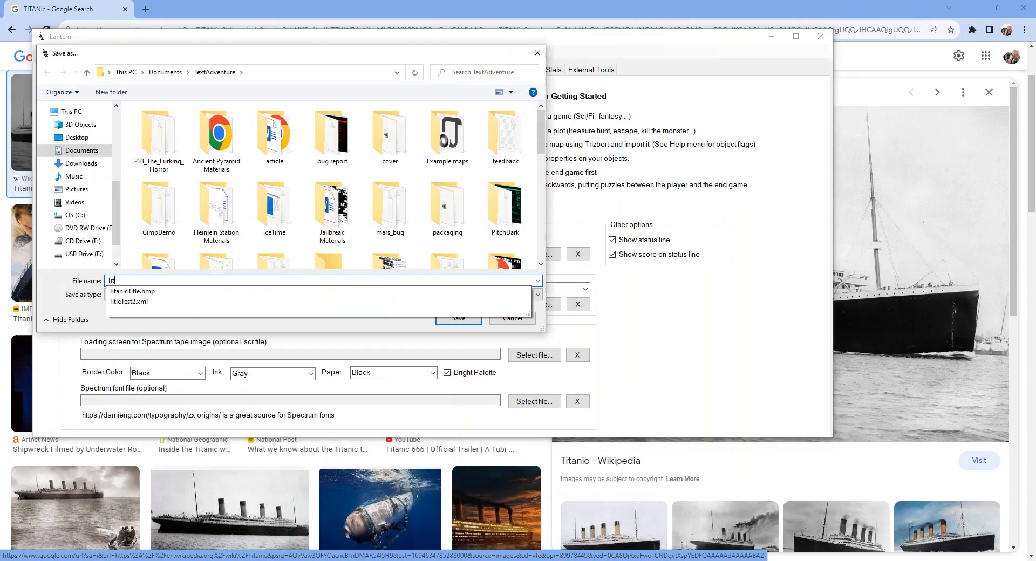
pyautogui.press('BackSpace')
pyautogui.write('aticGame')
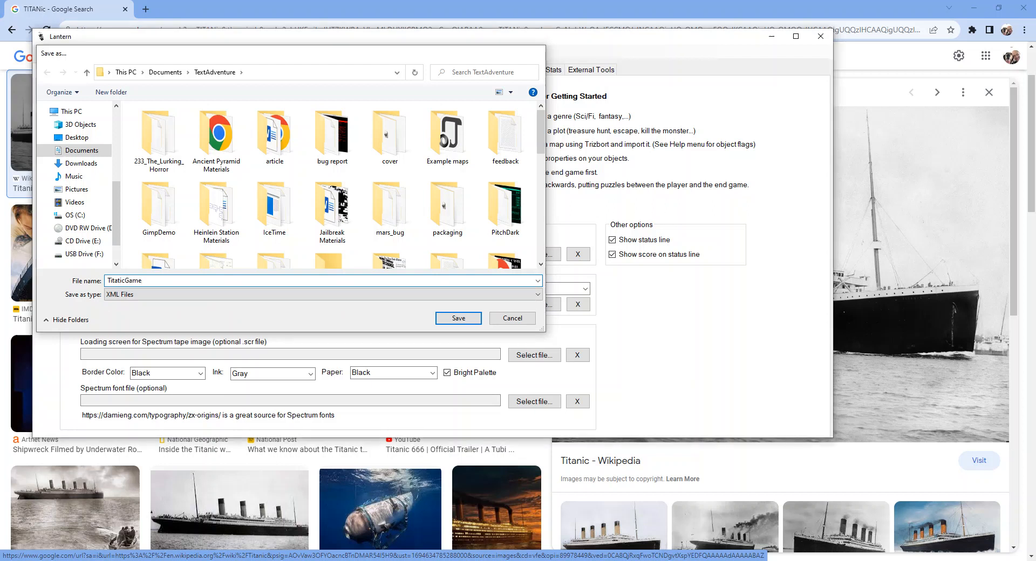
pyautogui.press('Return')
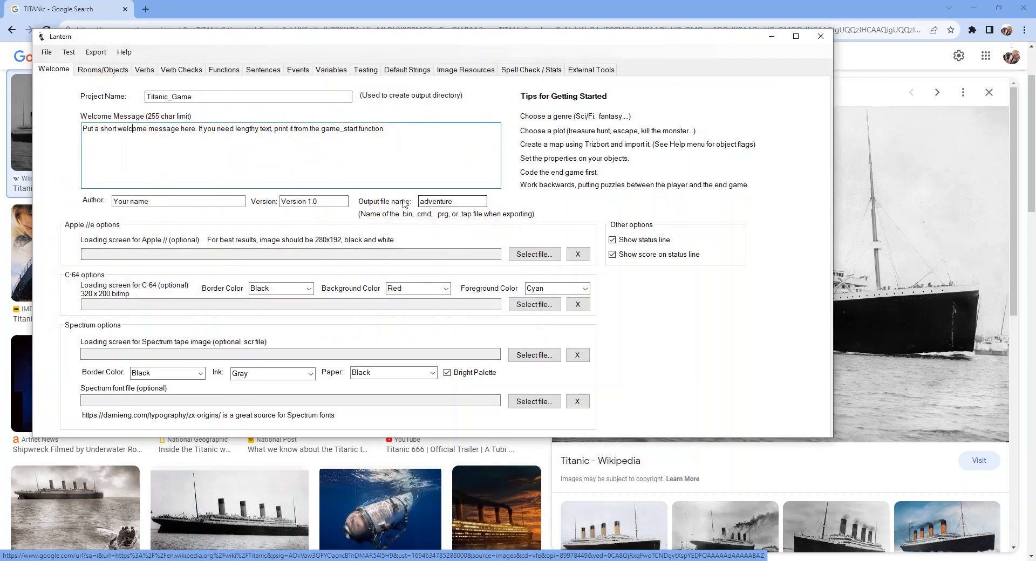
# Set the output file name to titanic and enter the author's full name in the project details.
pyautogui.doubleClick(464, 199)
pyautogui.write('titanic')
pyautogui.moveTo(227, 198); pyautogui.dragTo(52, 210)
pyautogui.write('Evan Weight')
pyautogui.press('BackSpace')
pyautogui.press('BackSpace')
pyautogui.press('BackSpace')
pyautogui.press('BackSpace')
pyautogui.press('BackSpace')
pyautogui.write('right')
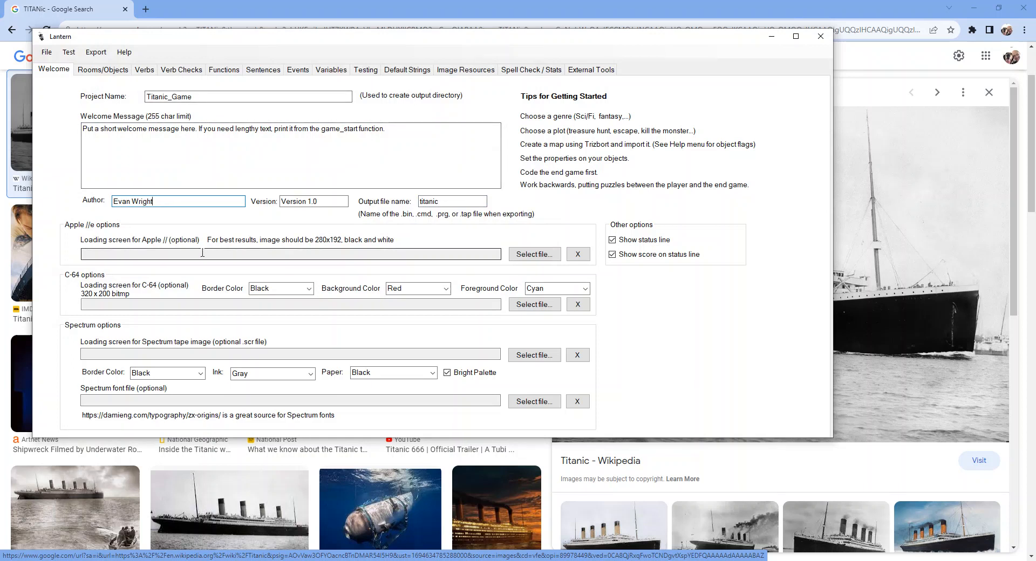
# Select Untitled.bmp from the TextAdventure folder as the Apple // loading screen and accept its title preview.
pyautogui.click(519, 259)
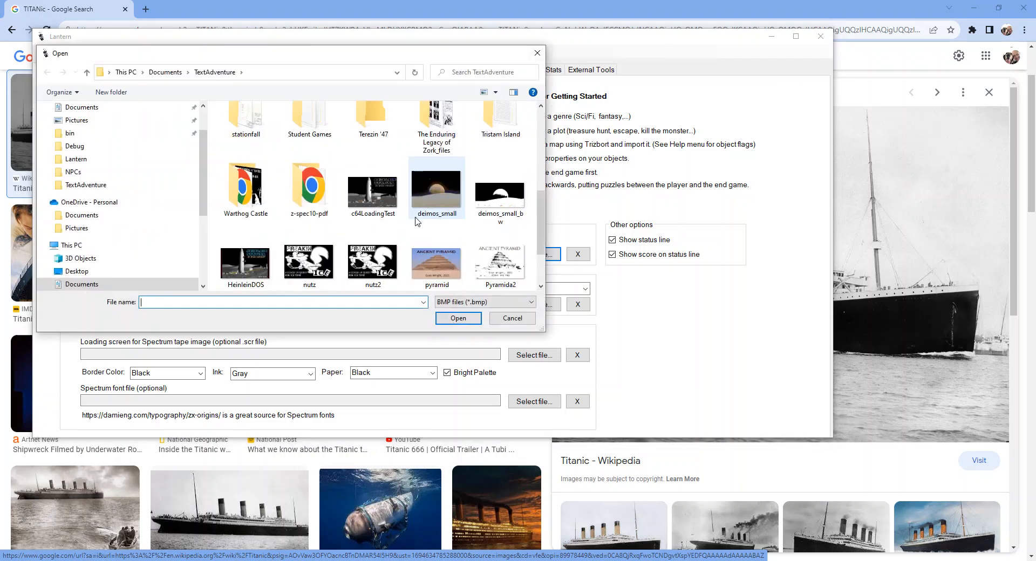
pyautogui.scroll(-1, 416, 221)
pyautogui.click(323, 247)
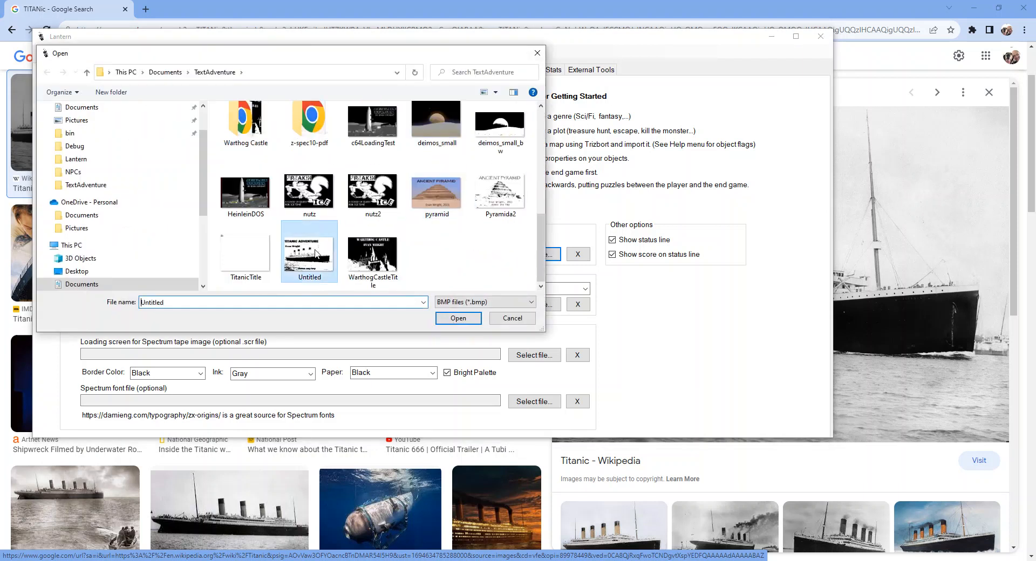
pyautogui.click(458, 318)
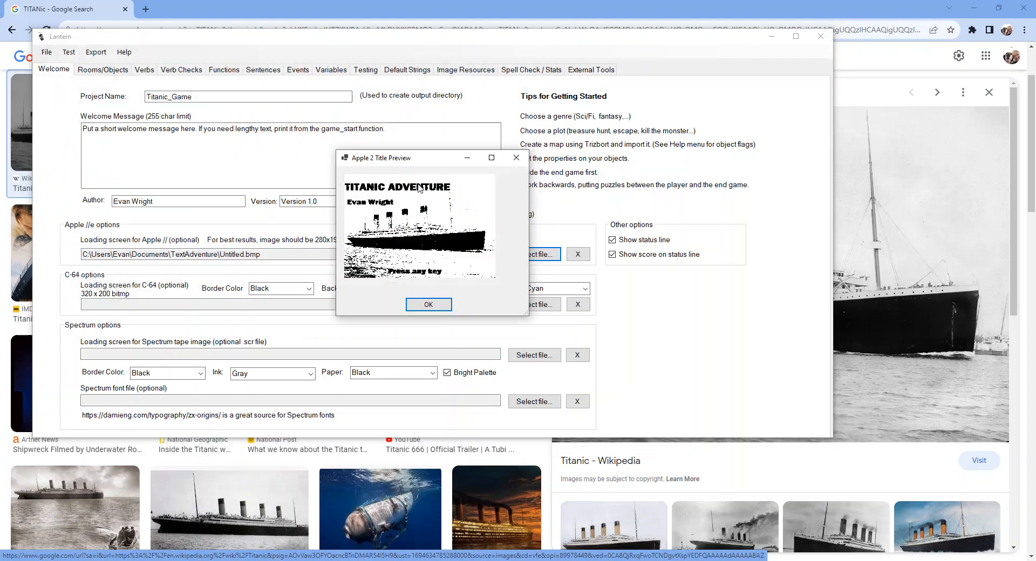
pyautogui.click(429, 305)
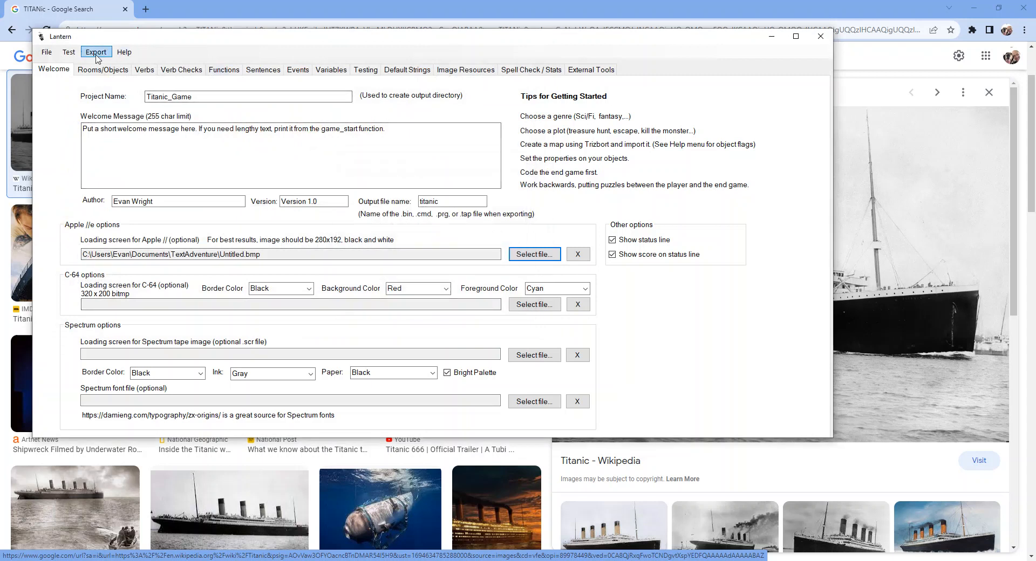
# Save the project and try to export it for the Apple //e (48K).
pyautogui.click(49, 53)
pyautogui.click(76, 112)
pyautogui.click(92, 53)
pyautogui.click(119, 79)
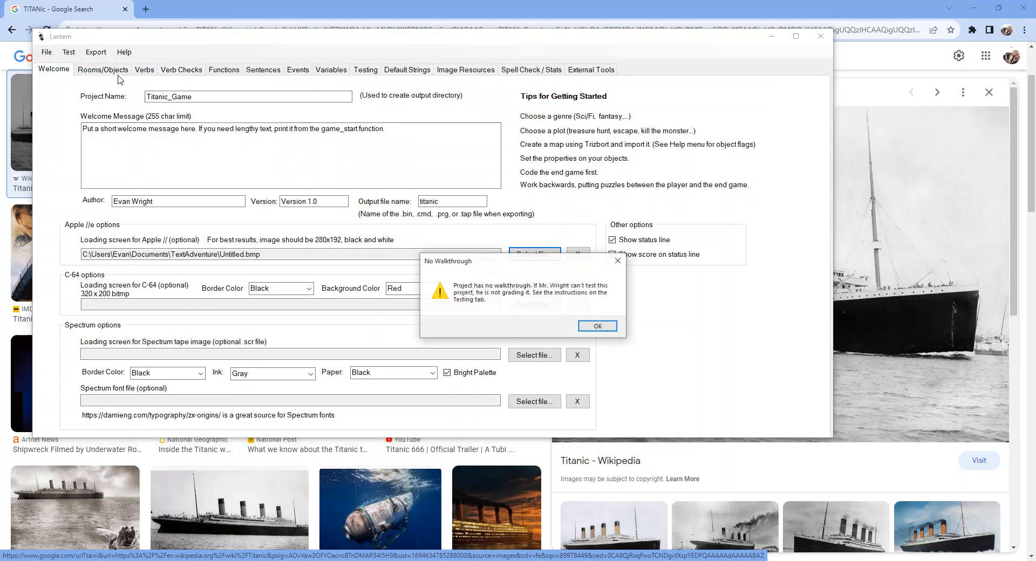
pyautogui.click(593, 325)
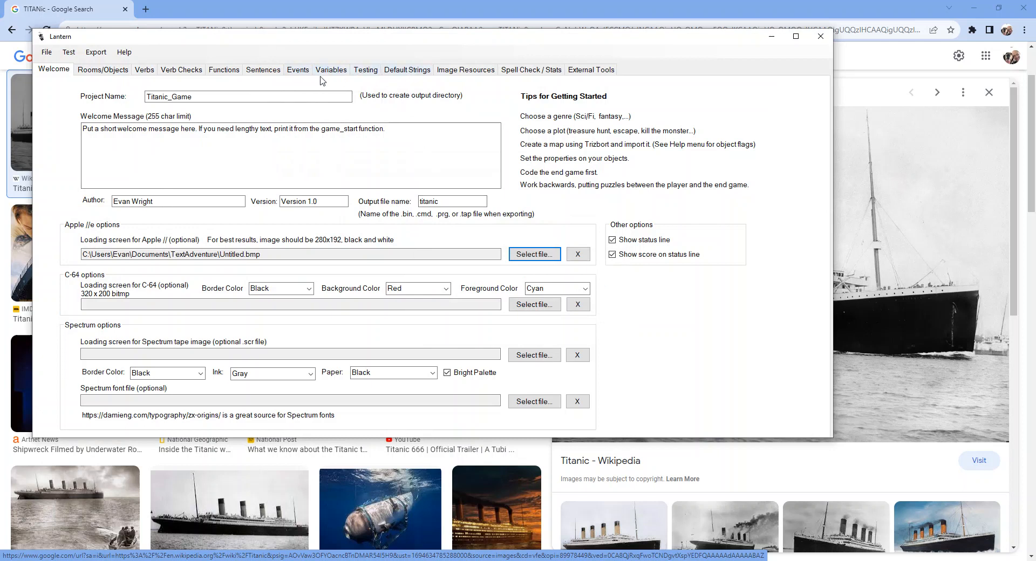
# Enter "fddsfddfdgf" as a placeholder walkthrough for testing and save the project.
pyautogui.click(362, 72)
pyautogui.click(353, 115)
pyautogui.write('fddsfddfdgf')
pyautogui.click(46, 52)
pyautogui.click(63, 111)
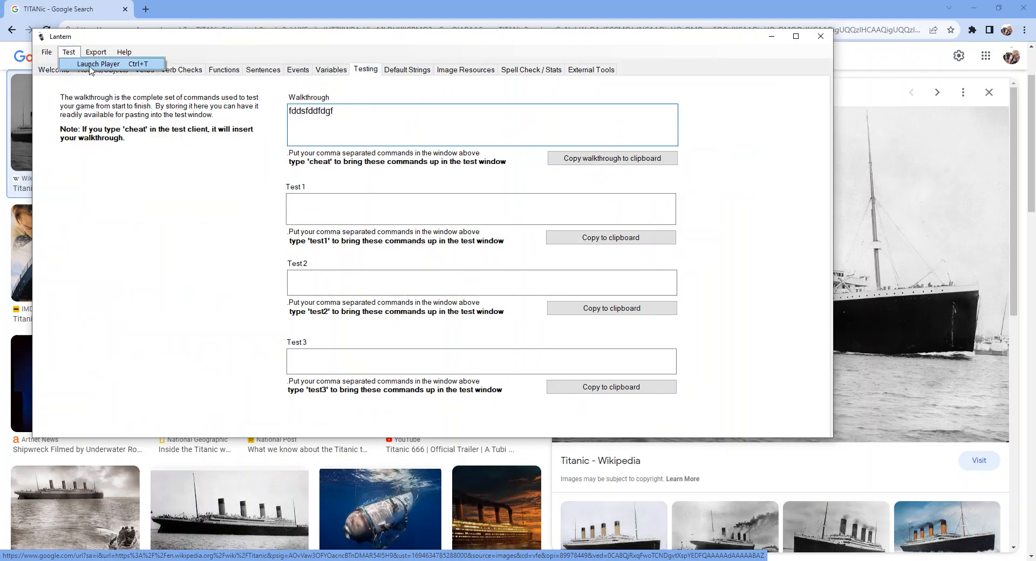
# Run the game in the Lantern test player to check its opening text, and close the player.
pyautogui.press('F5')
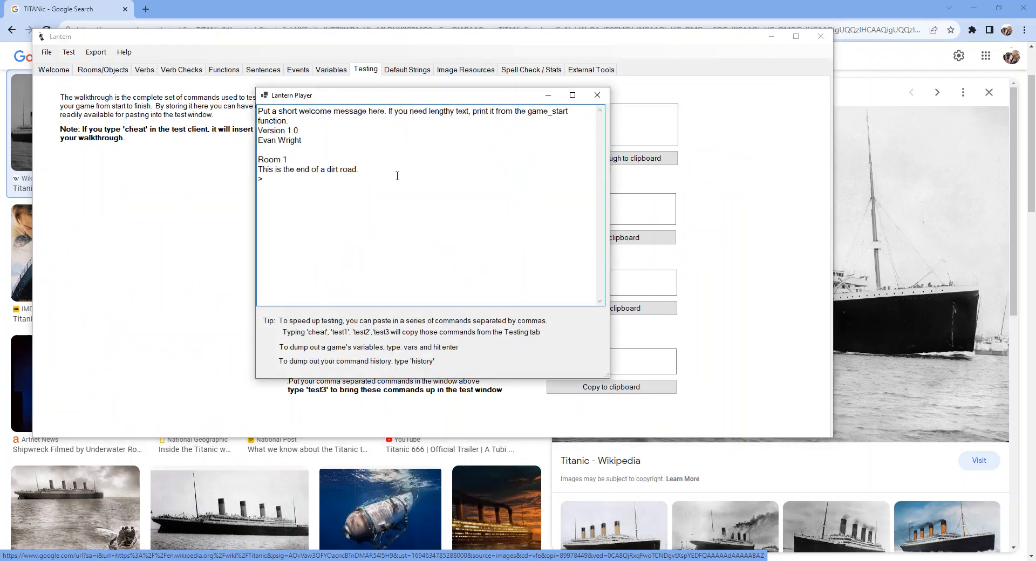
pyautogui.click(597, 95)
# Export the game for the Apple //e (48K), continue past the title image in the emulator to the opening room, and return to Lantern.
pyautogui.click(96, 53)
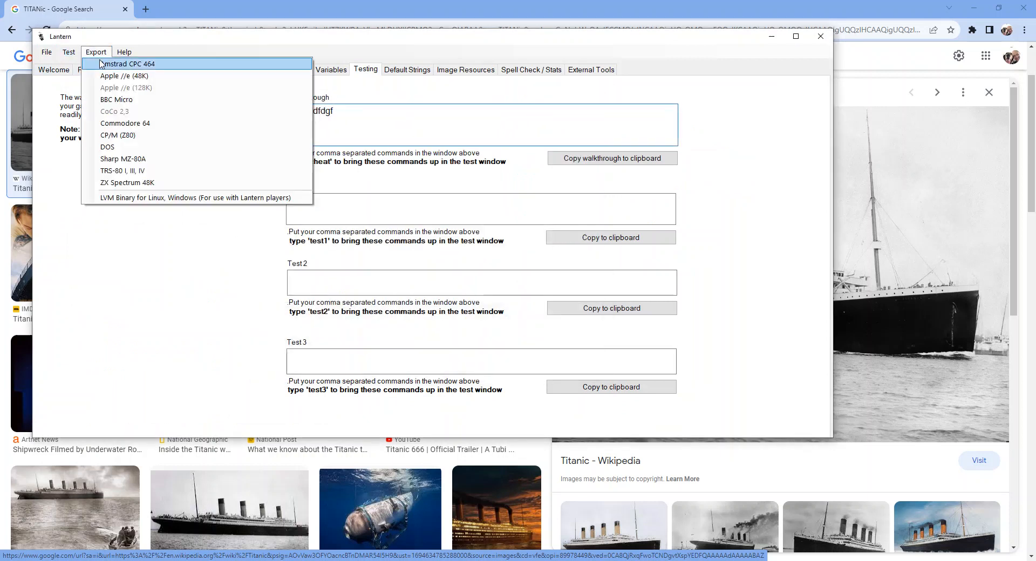
pyautogui.click(114, 78)
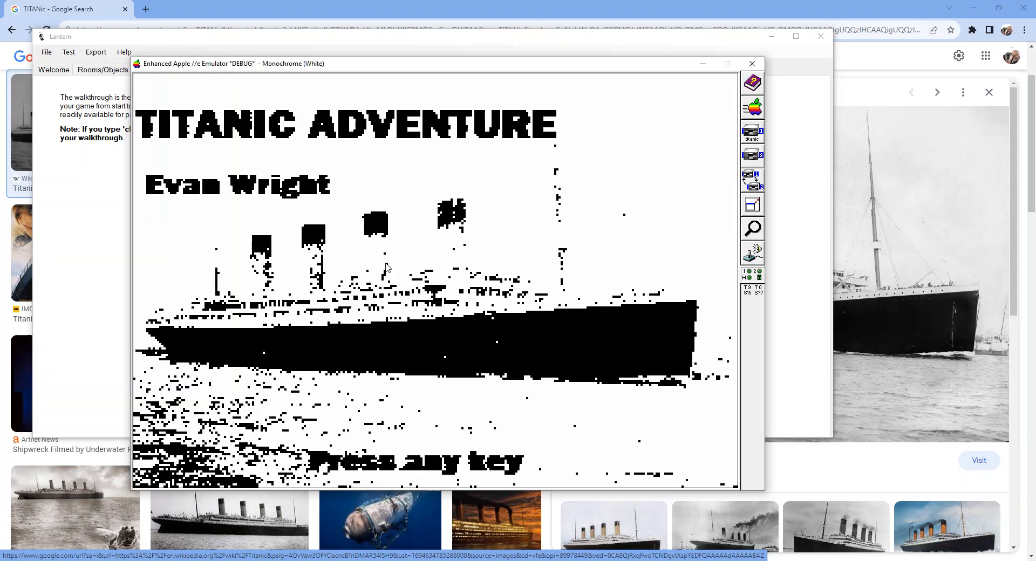
pyautogui.press('space')
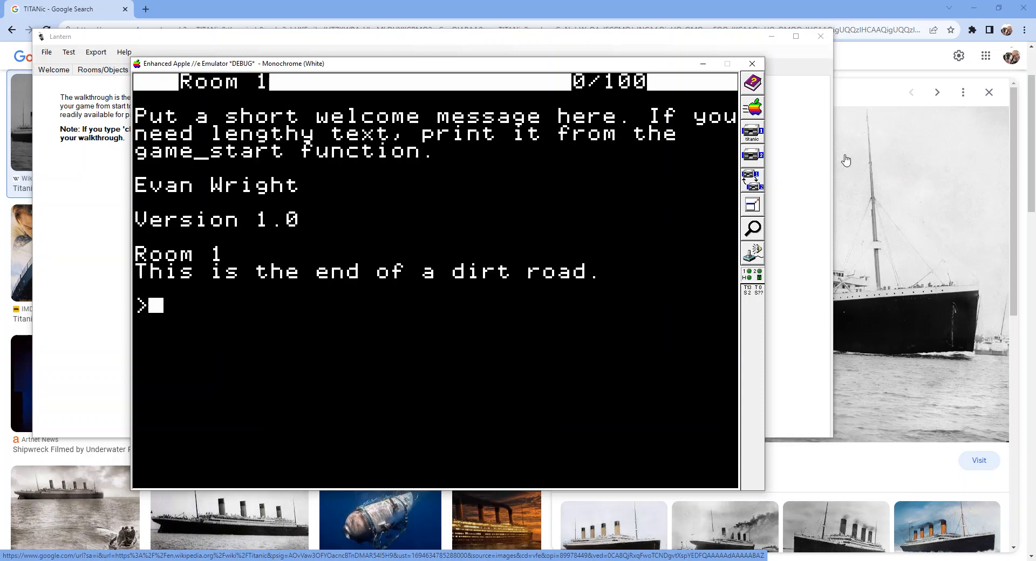
pyautogui.click(812, 211)
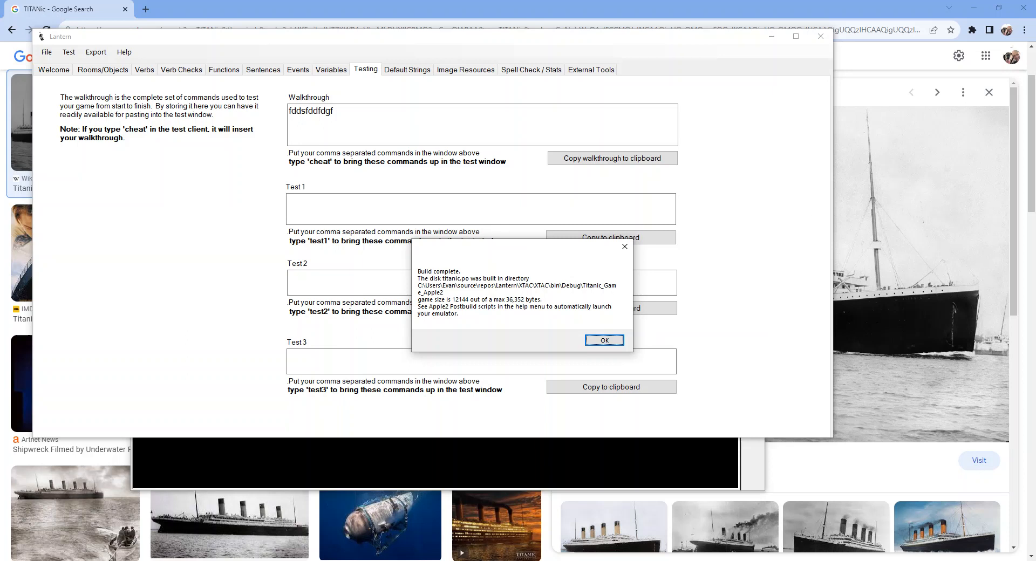
# Launch Paint and open the recent picture Untitled to review the title screen image.
pyautogui.press('super')
pyautogui.write('paint')
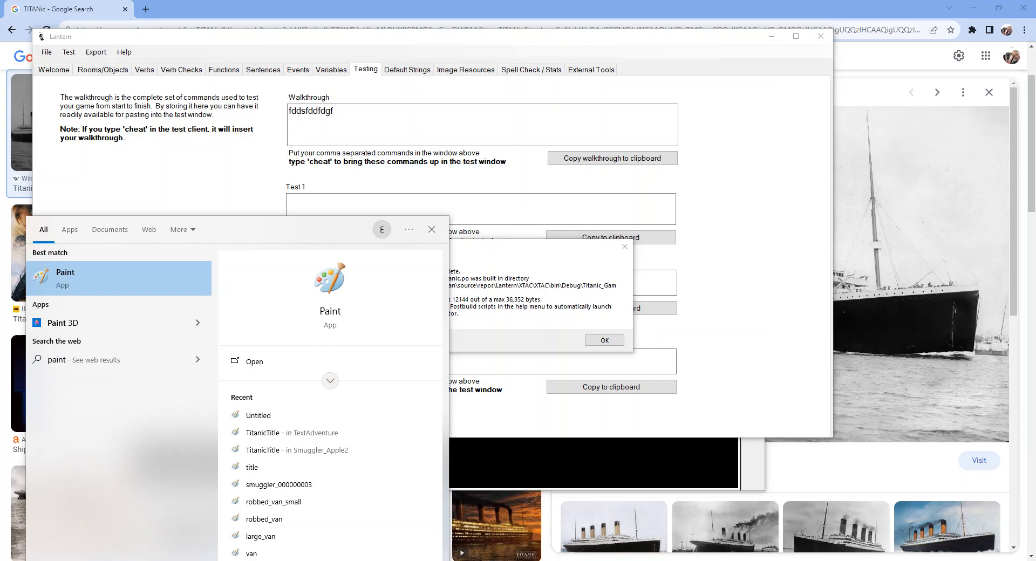
pyautogui.press('Return')
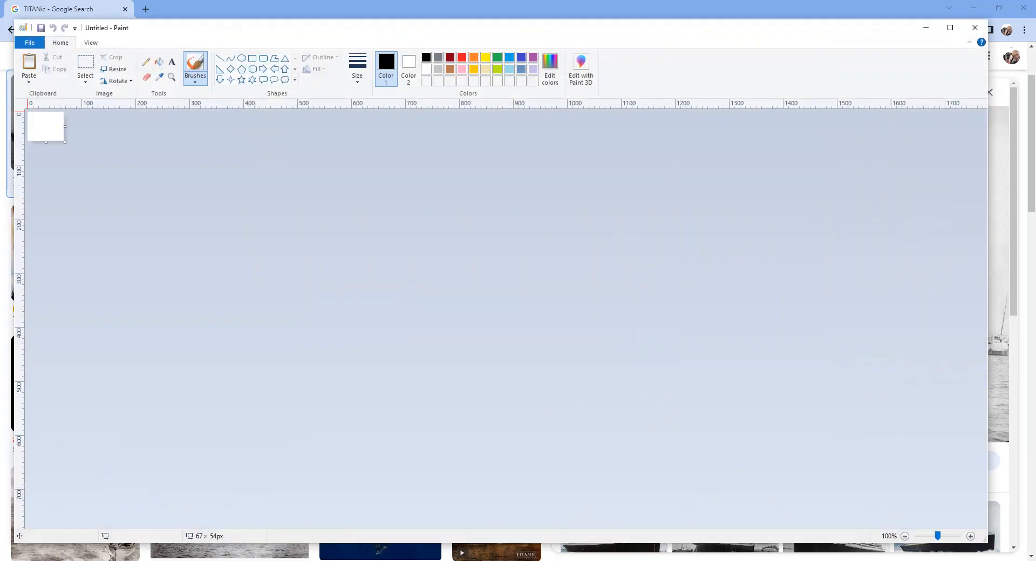
pyautogui.click(30, 43)
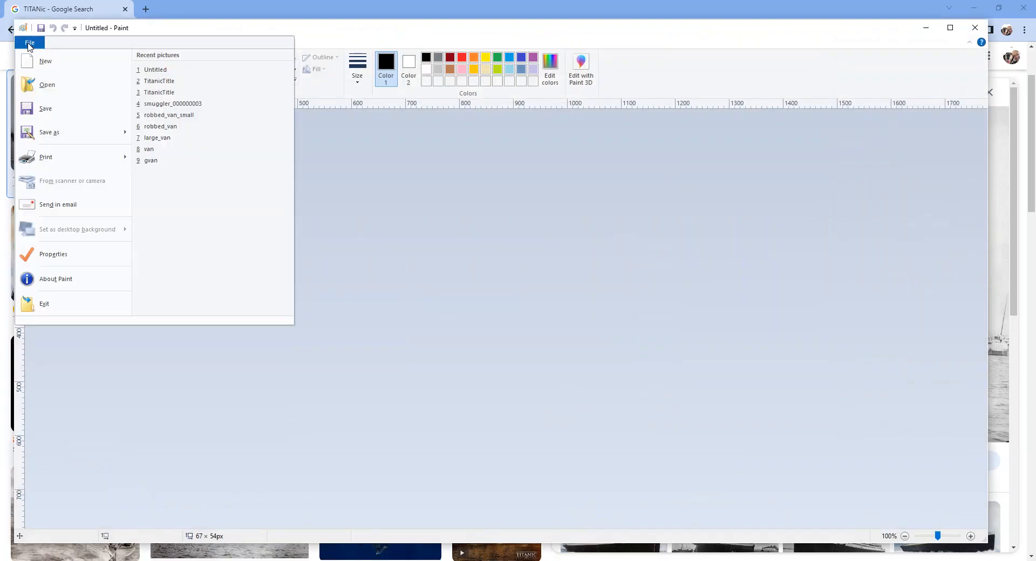
pyautogui.click(179, 69)
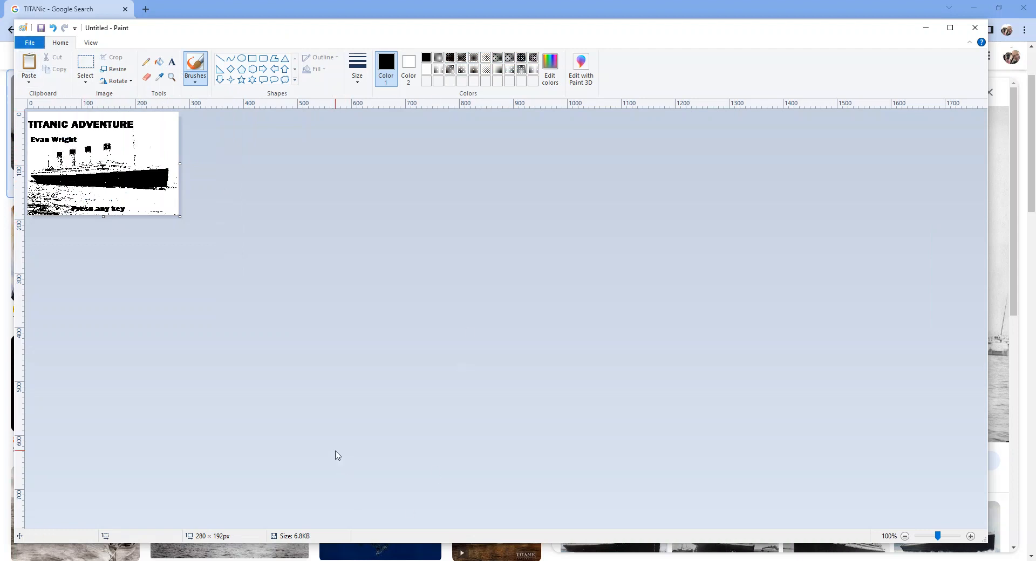
# Switch to Lantern, dismiss the build report, and return to the title picture in Paint.
pyautogui.click(456, 560)
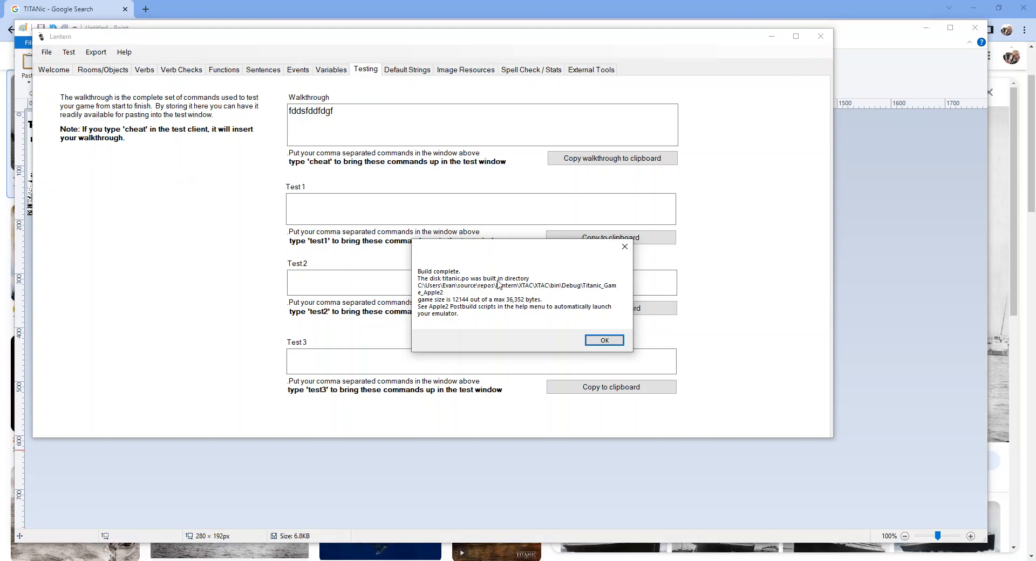
pyautogui.click(596, 337)
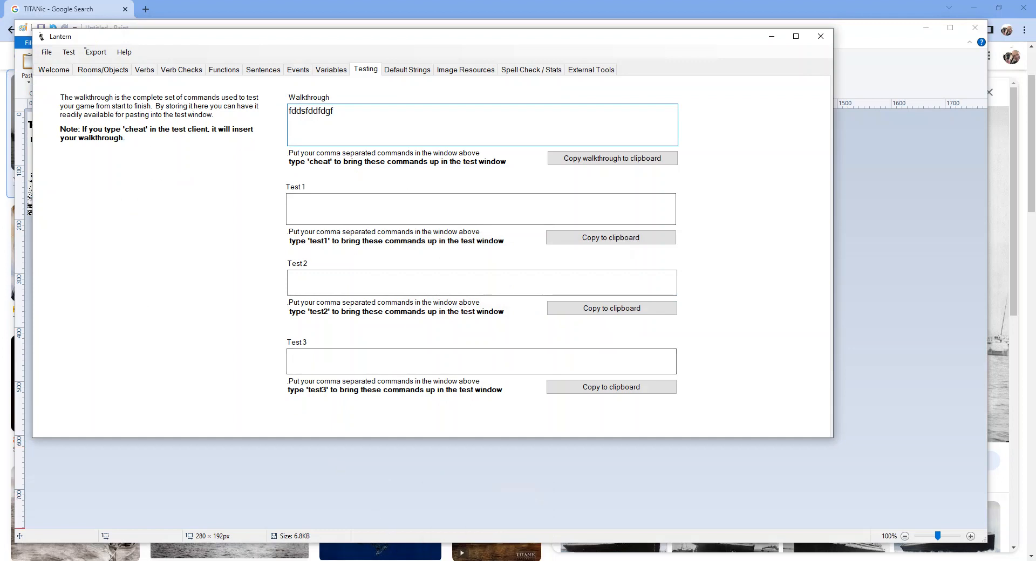
pyautogui.click(426, 560)
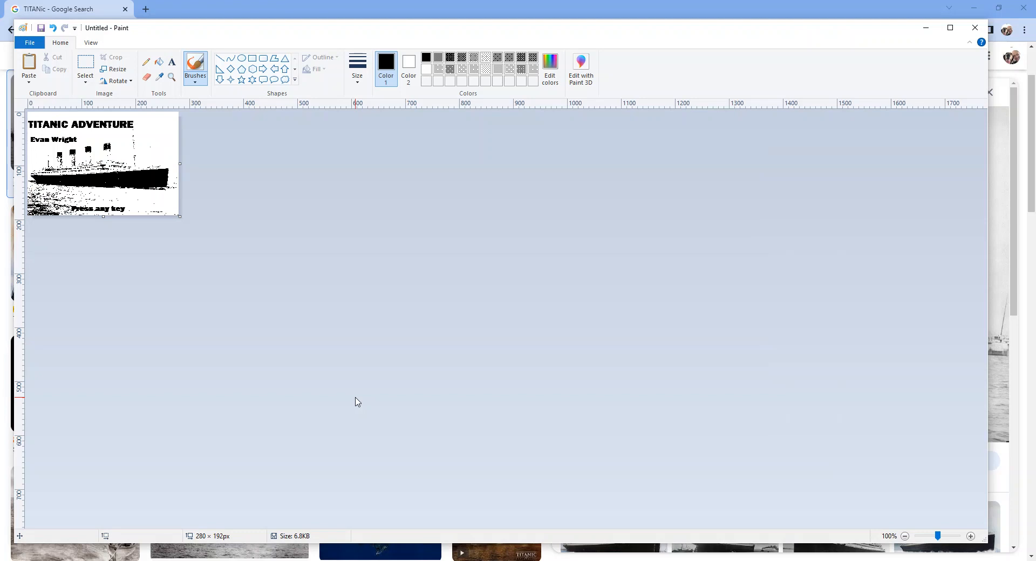
pyautogui.click(889, 560)
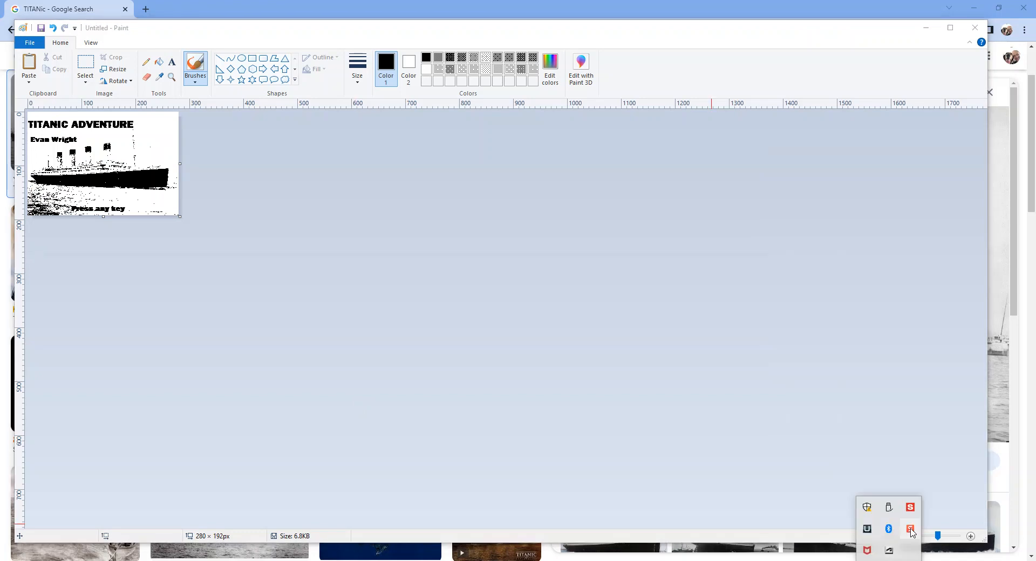